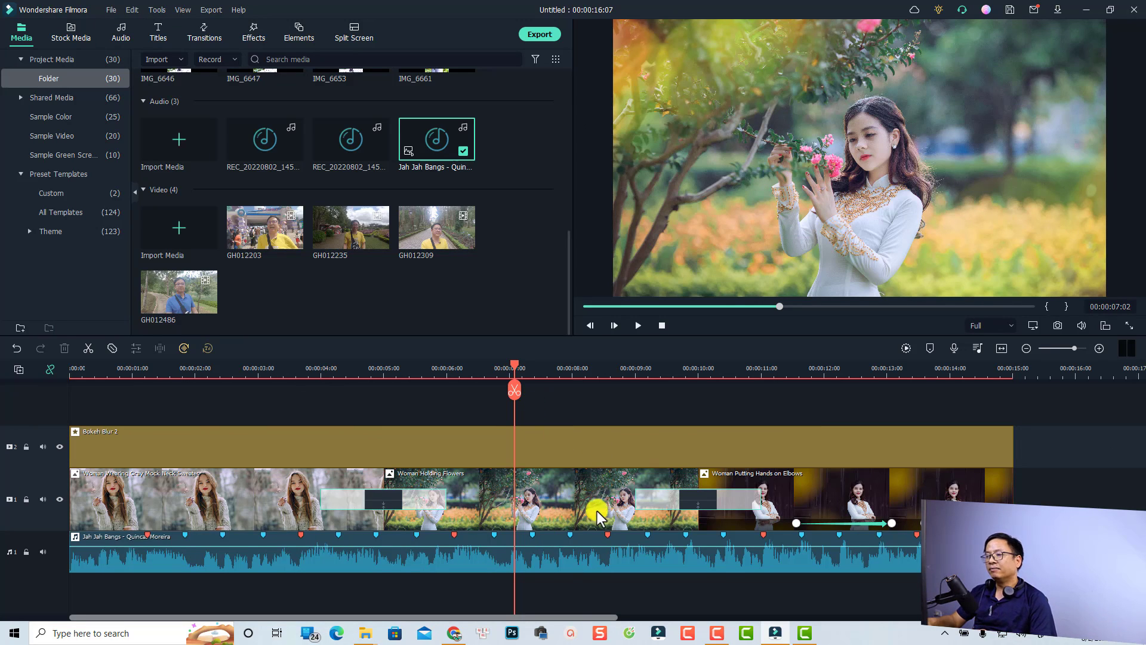
Examine the finished timeline's music track, three photo clips and Bokeh Blur 2 effect, previewing the frame around 00:00:01:18
scroll(347, 499, down, 3)
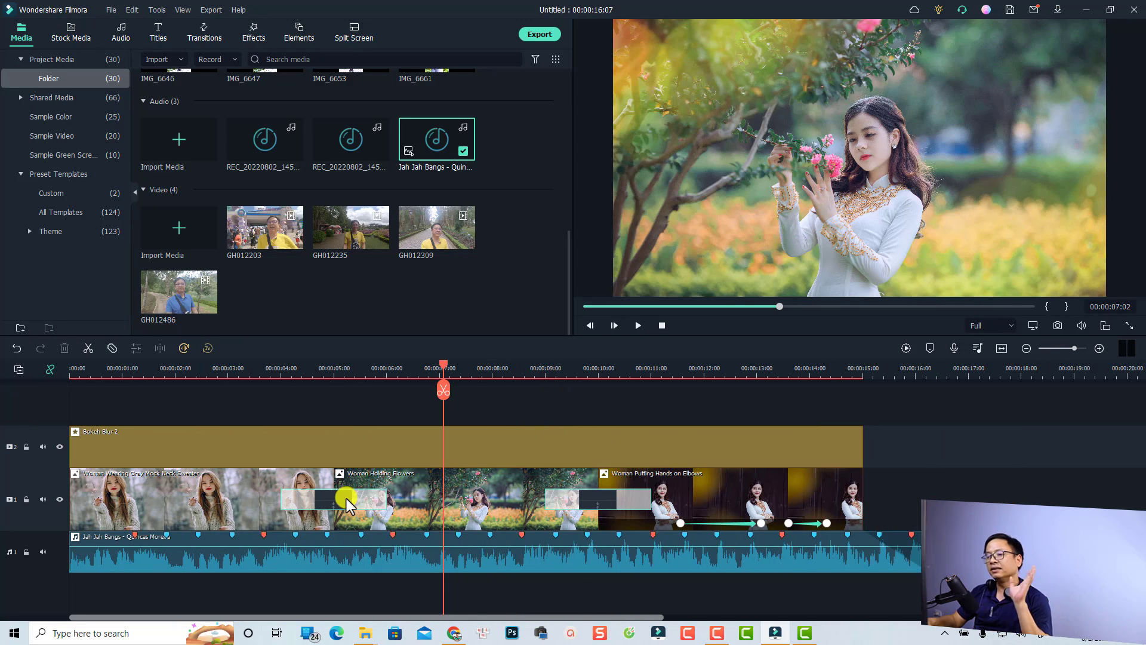
click(315, 566)
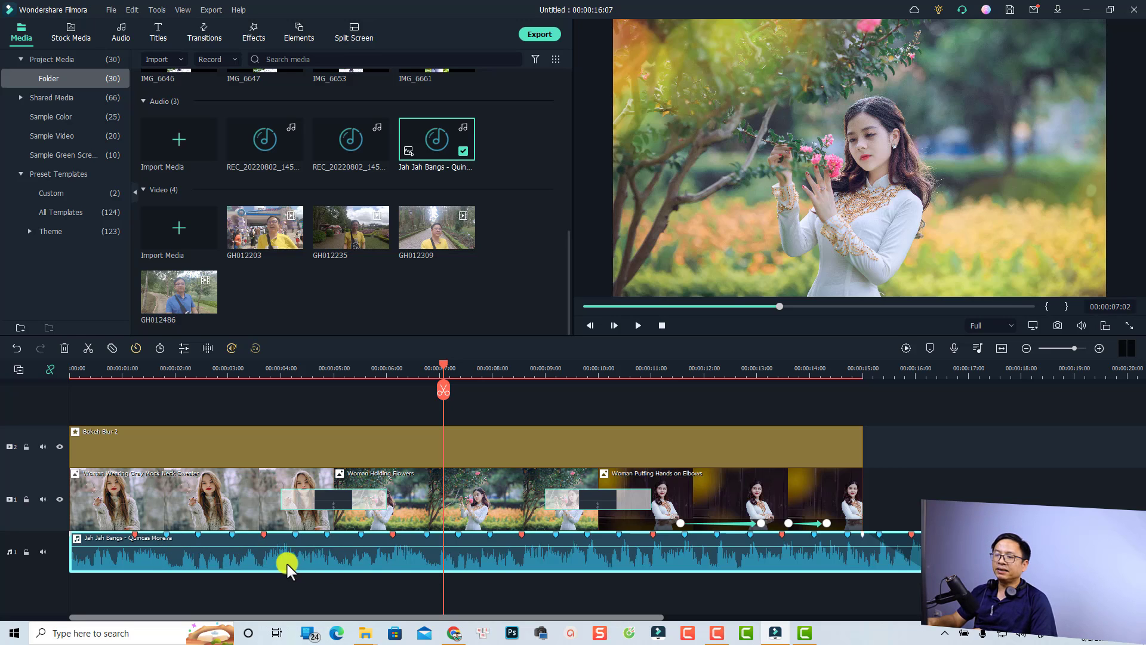
click(226, 500)
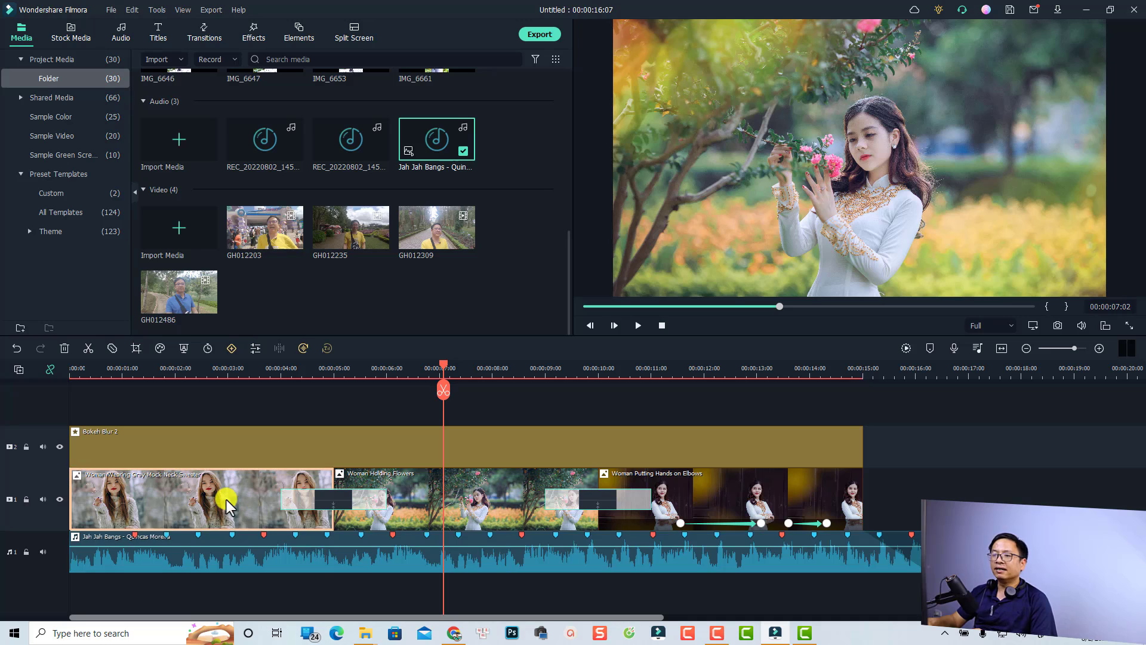
click(491, 510)
click(690, 482)
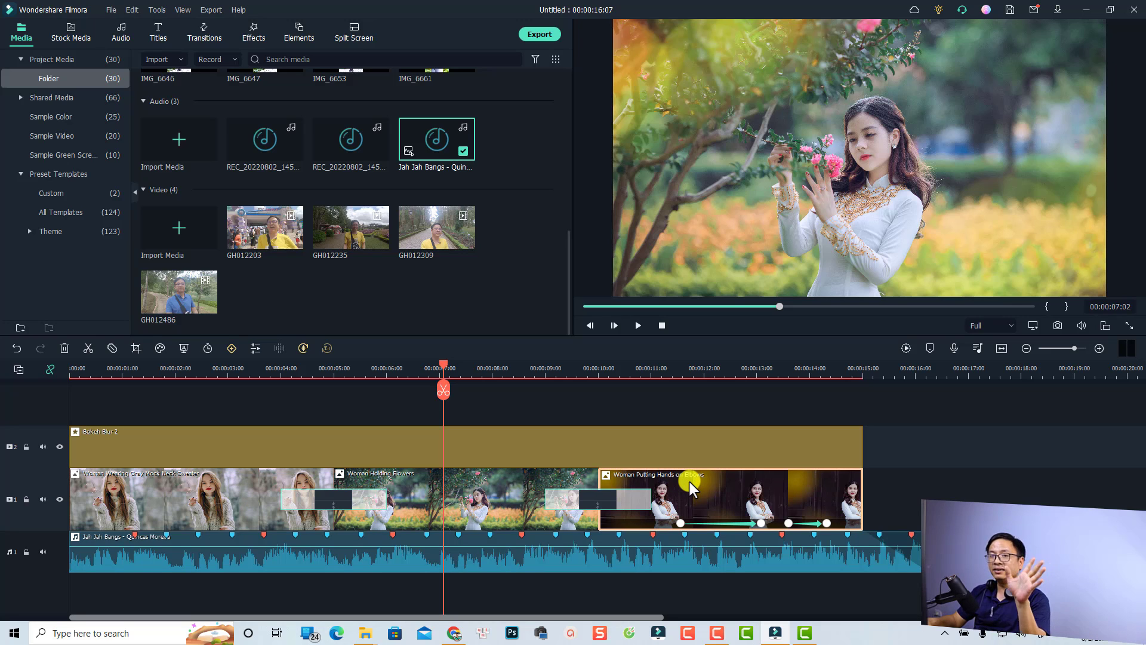
click(354, 447)
click(161, 377)
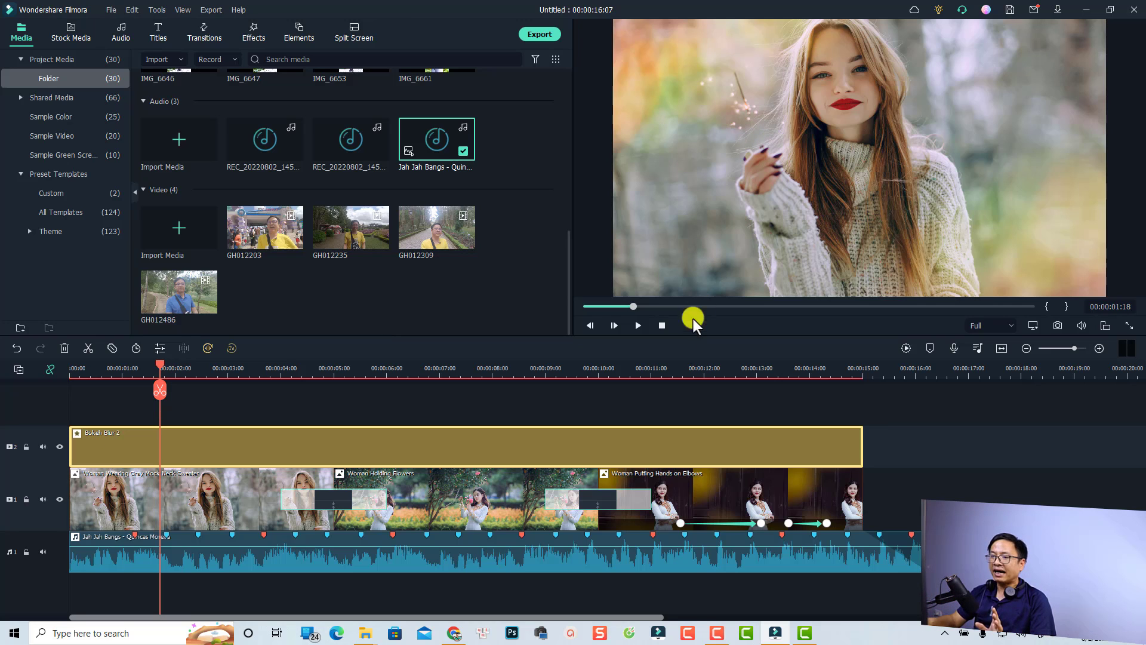
click(423, 555)
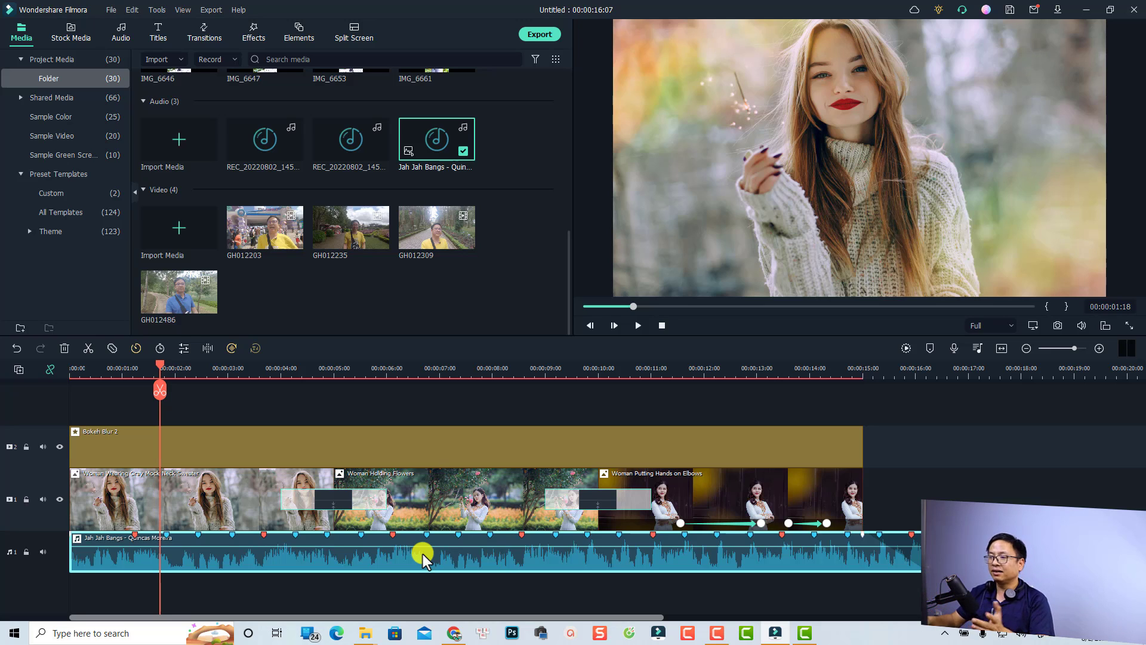
click(240, 500)
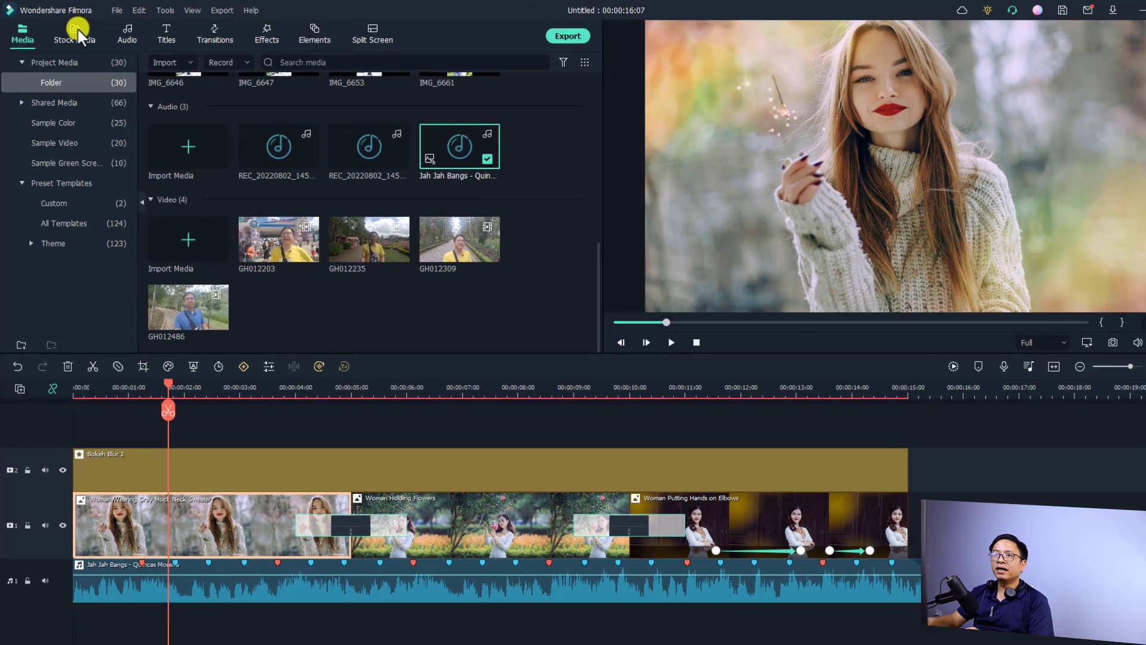
Browse the Pexels photos in the stock media library
click(74, 31)
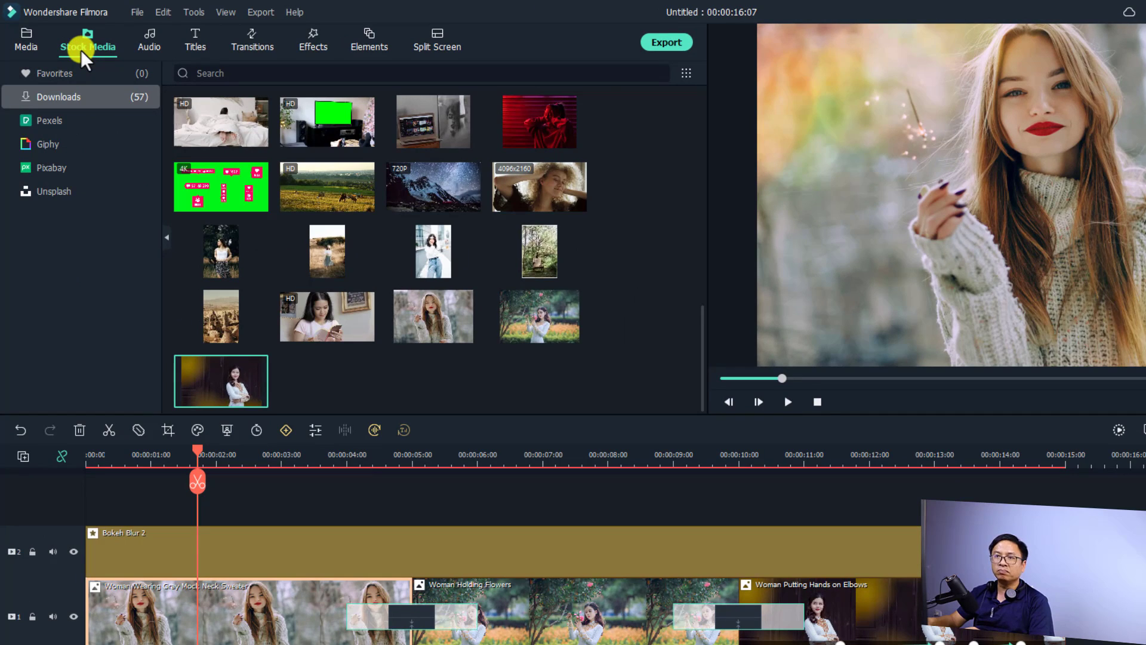
click(50, 119)
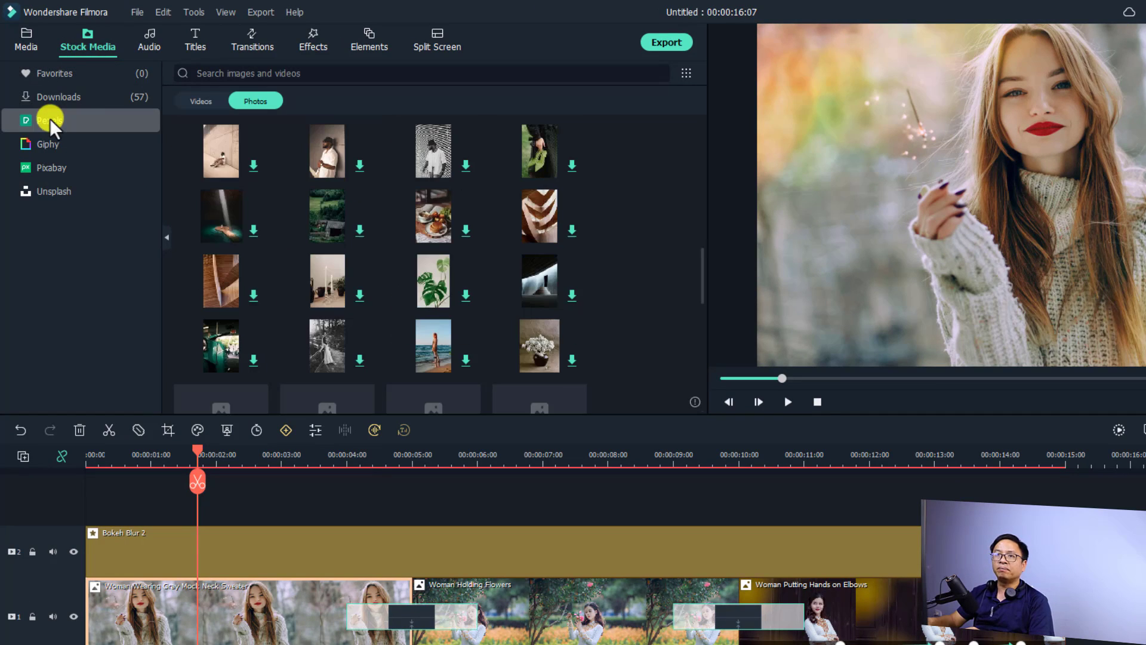
click(50, 166)
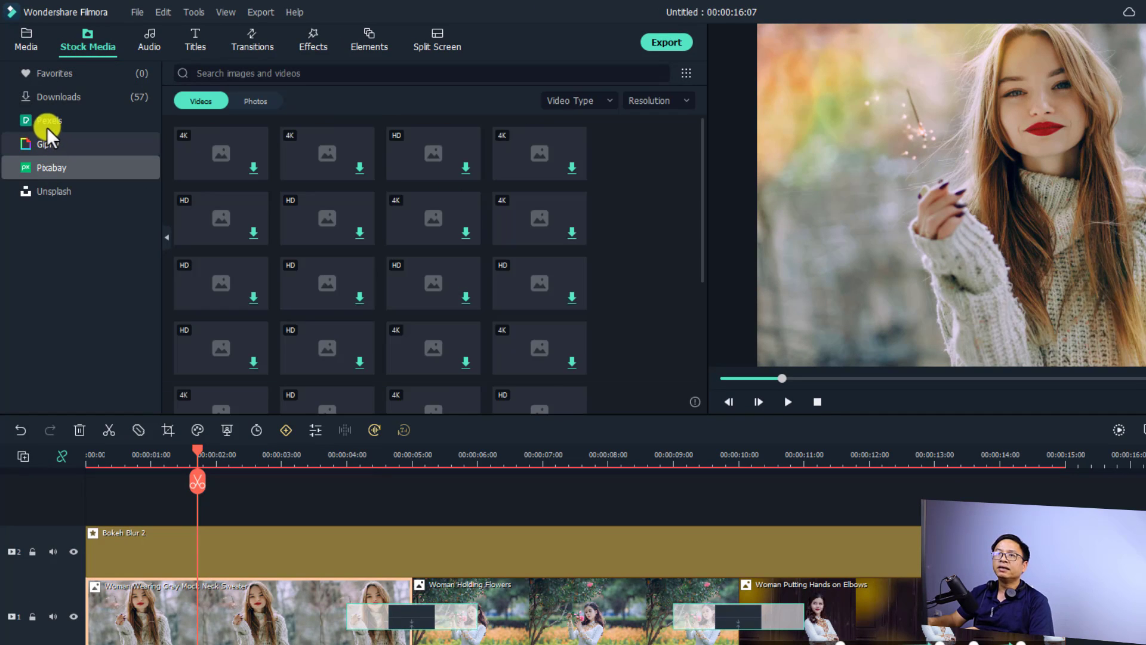
click(48, 124)
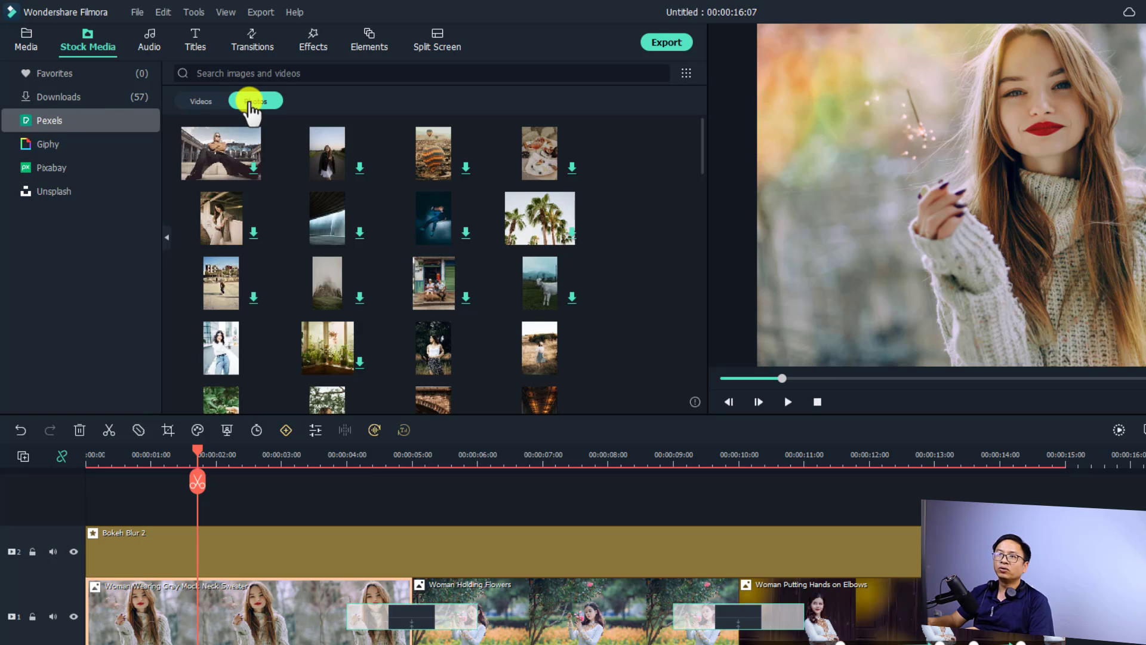
click(250, 103)
click(254, 102)
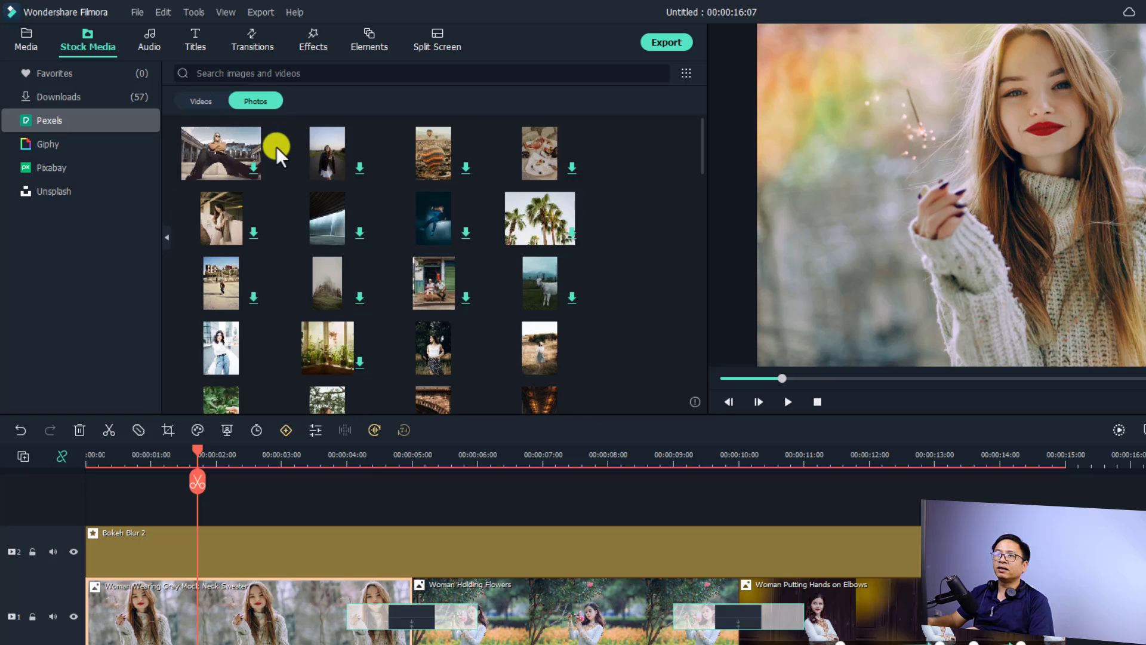
scroll(394, 256, down, 5)
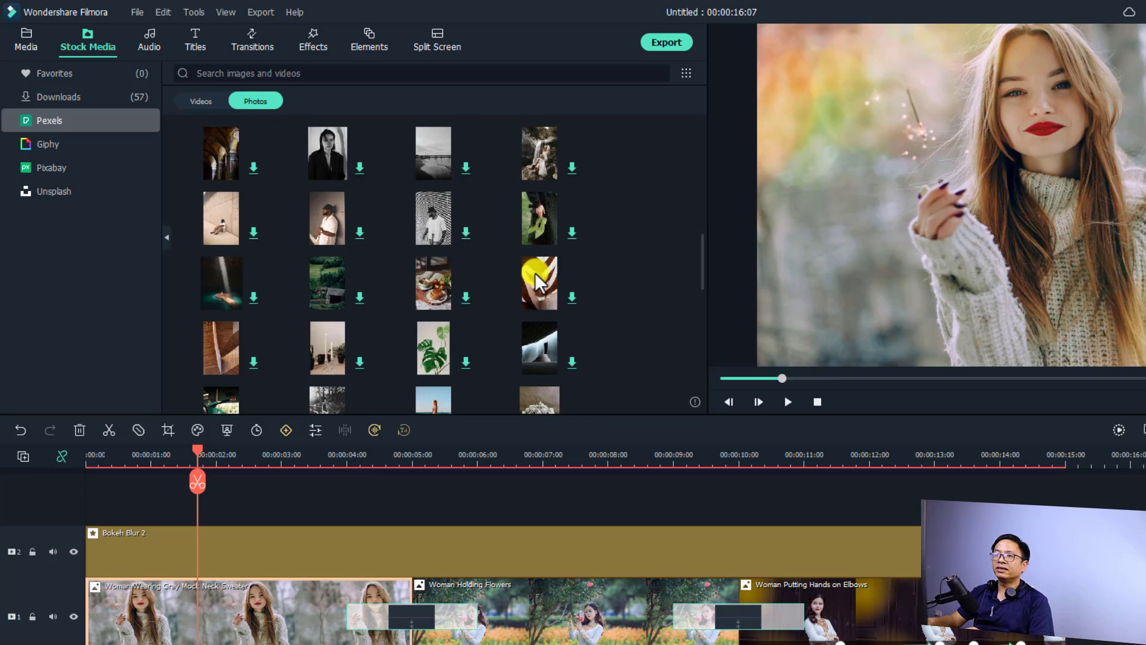
Show the Pixabay stock photos and filter them to horizontal orientation
click(61, 168)
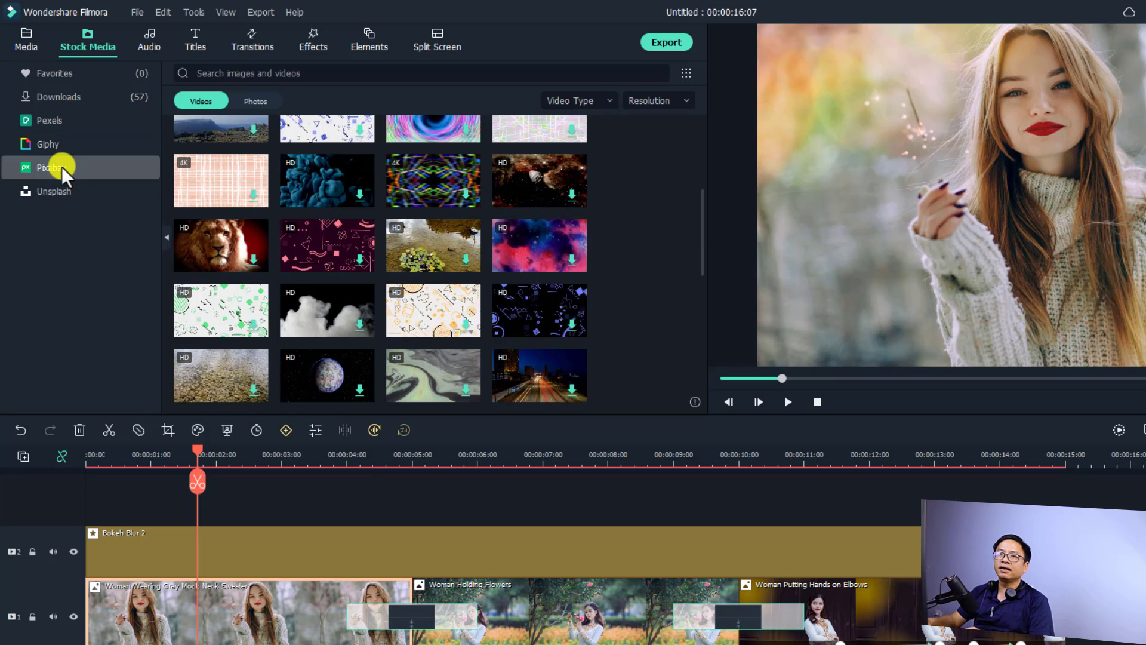
click(263, 101)
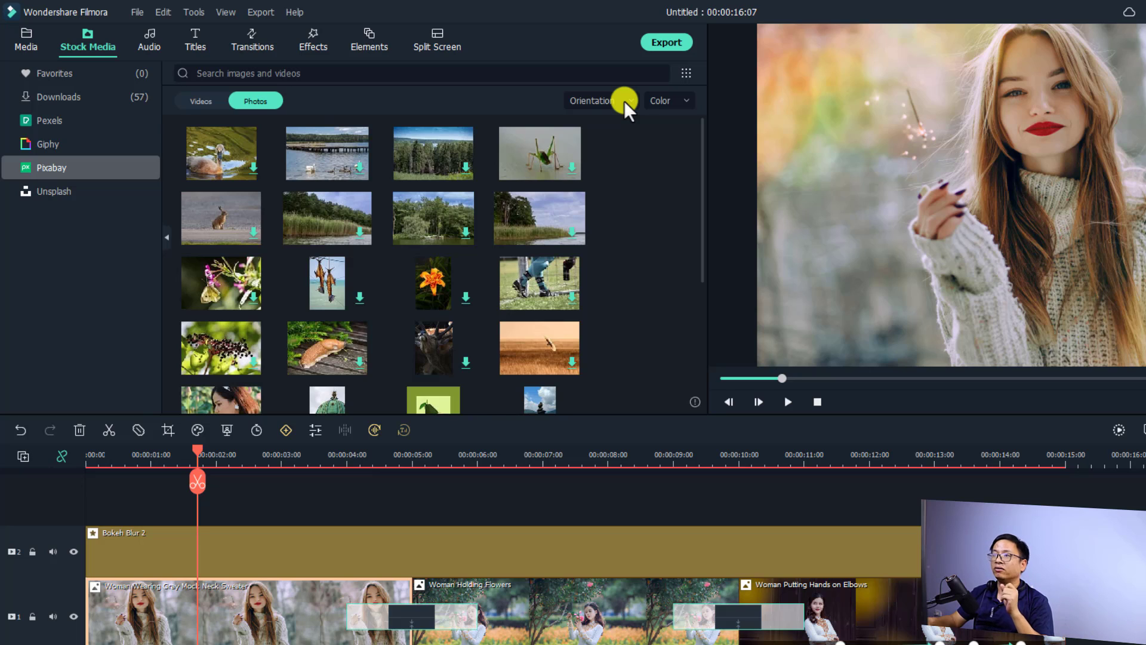
click(630, 104)
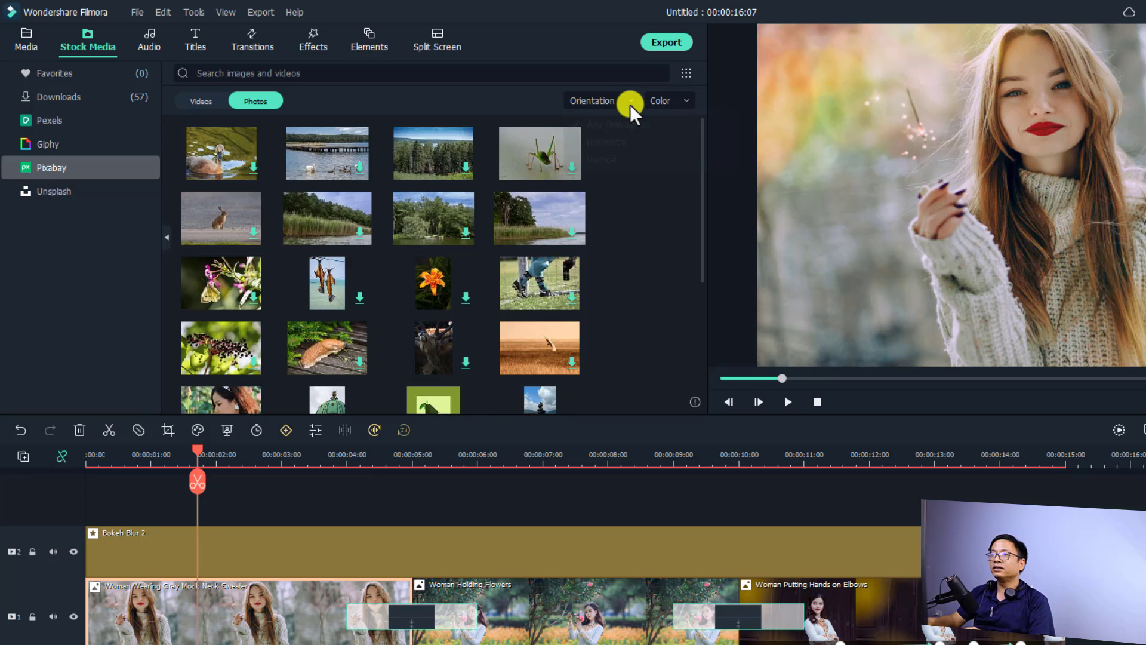
click(583, 141)
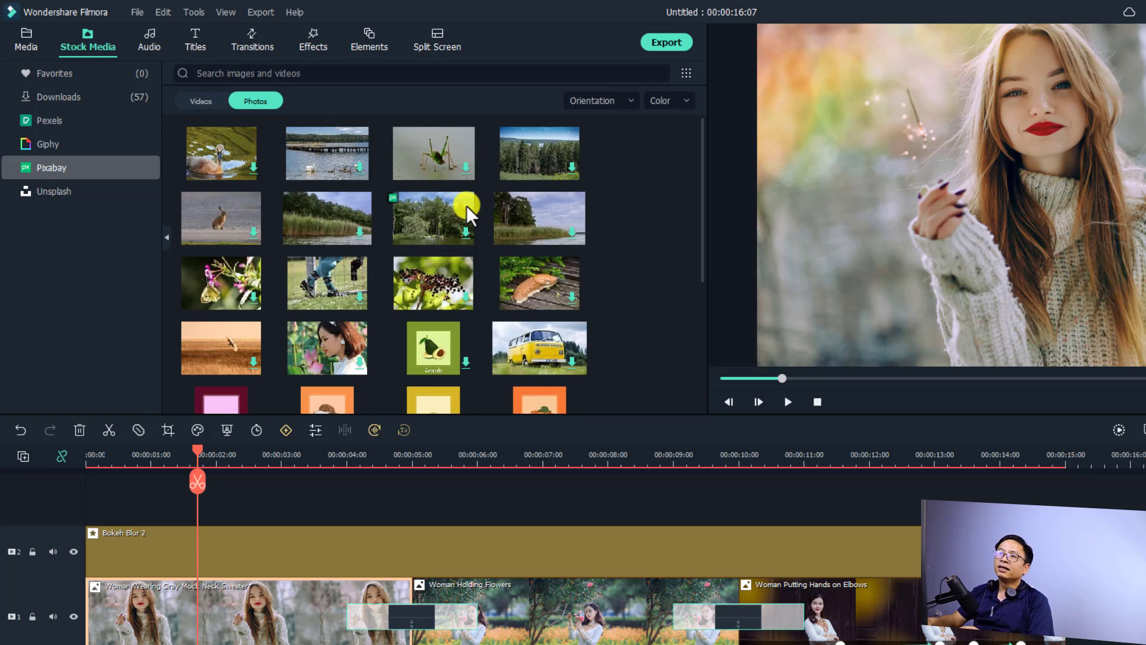
Download the Pixabay photo of swans on a lake beside a pier and preview it
double_click(325, 169)
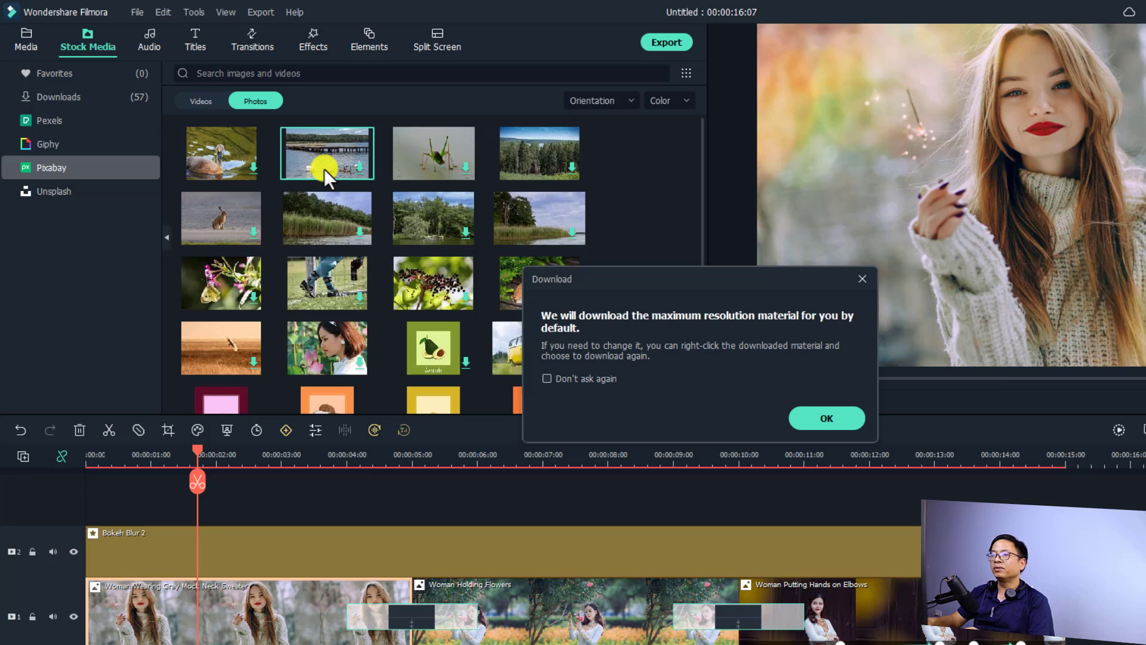
click(806, 421)
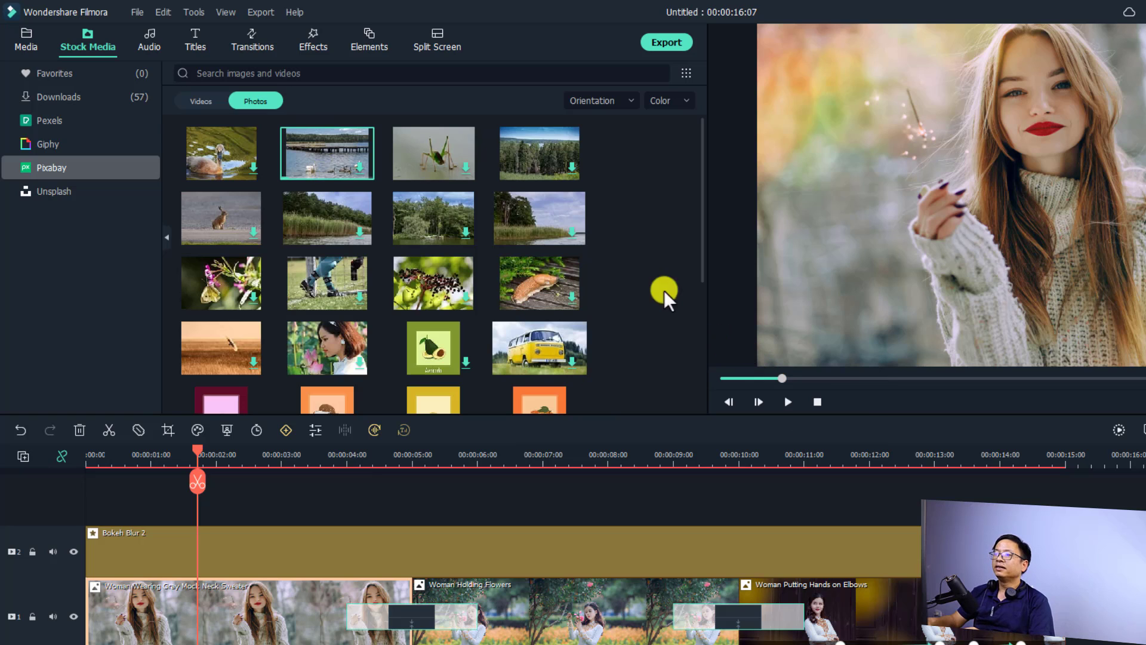
double_click(320, 170)
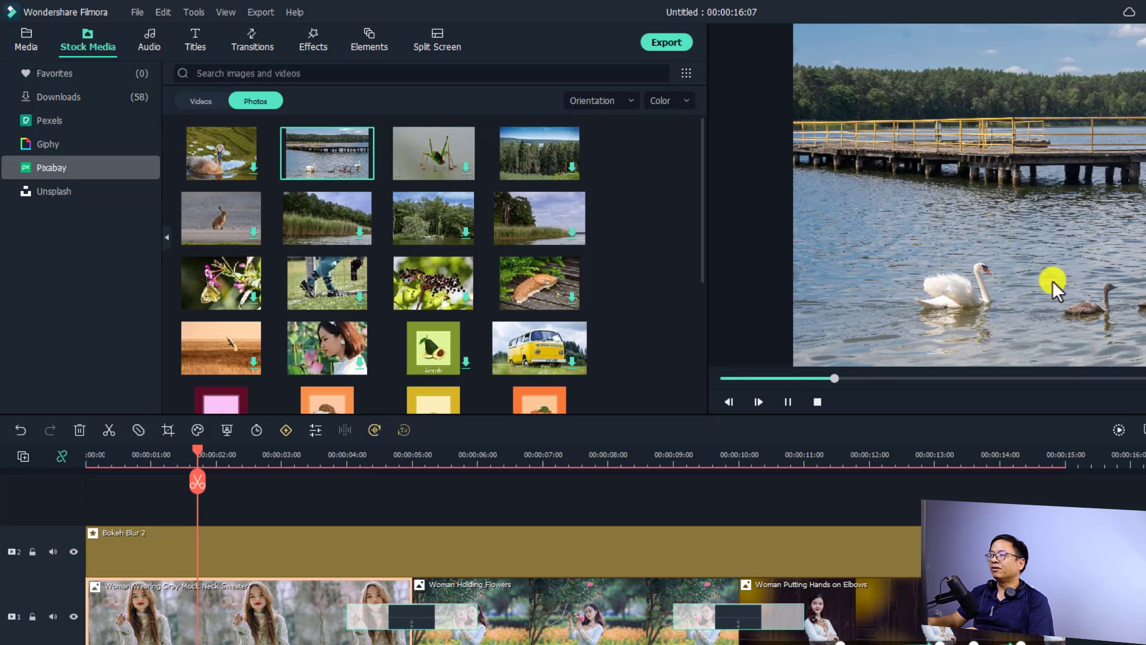
mouse_move(313, 168)
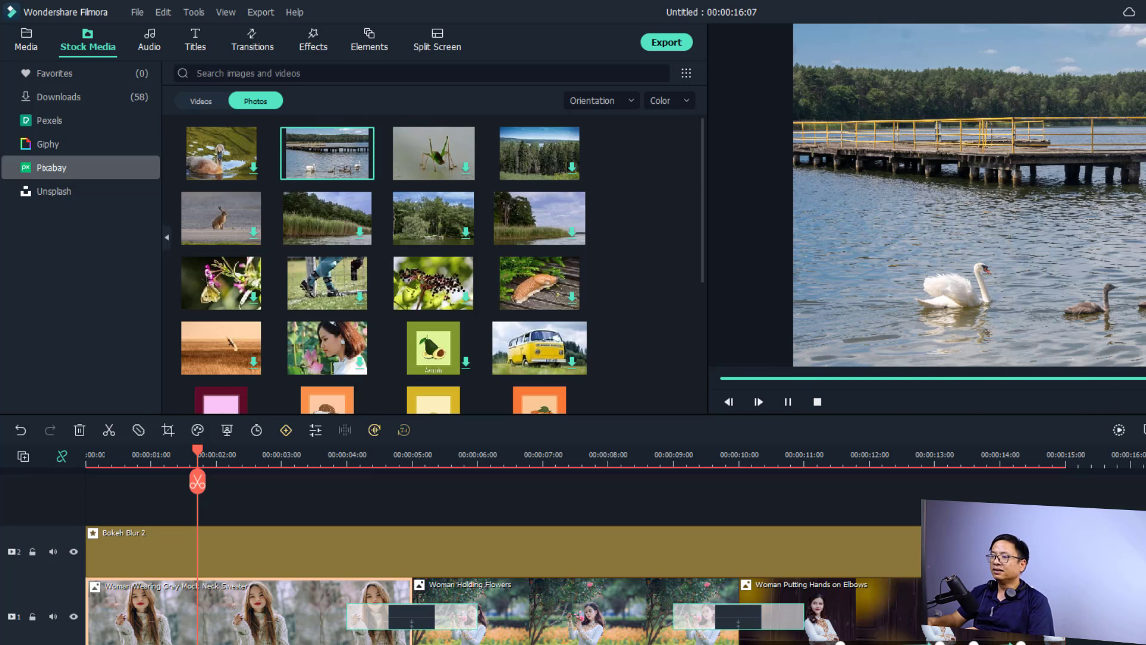
Search the Pixabay photos for "girl"
click(290, 74)
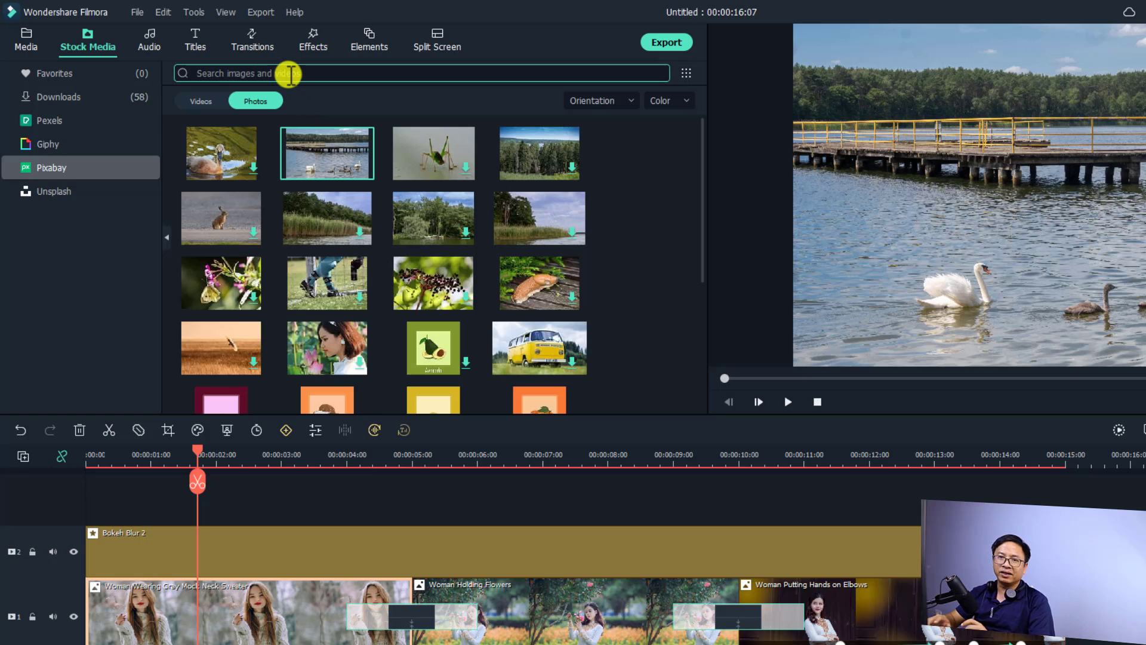
text(g)
key(BackSpace)
text(g)
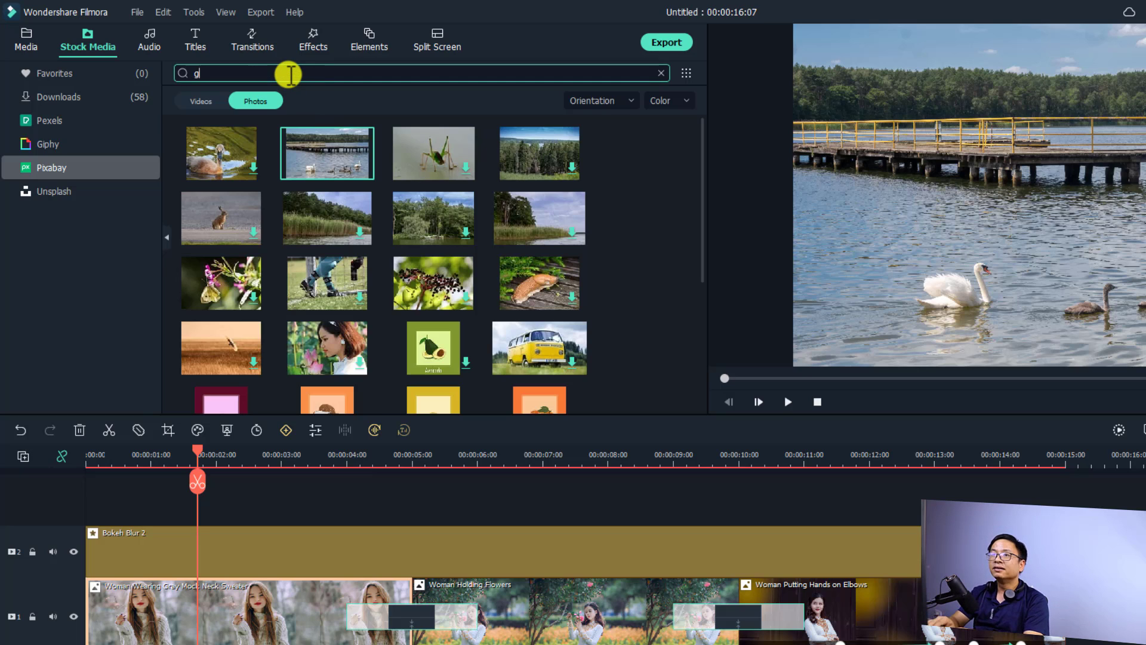
text(irl)
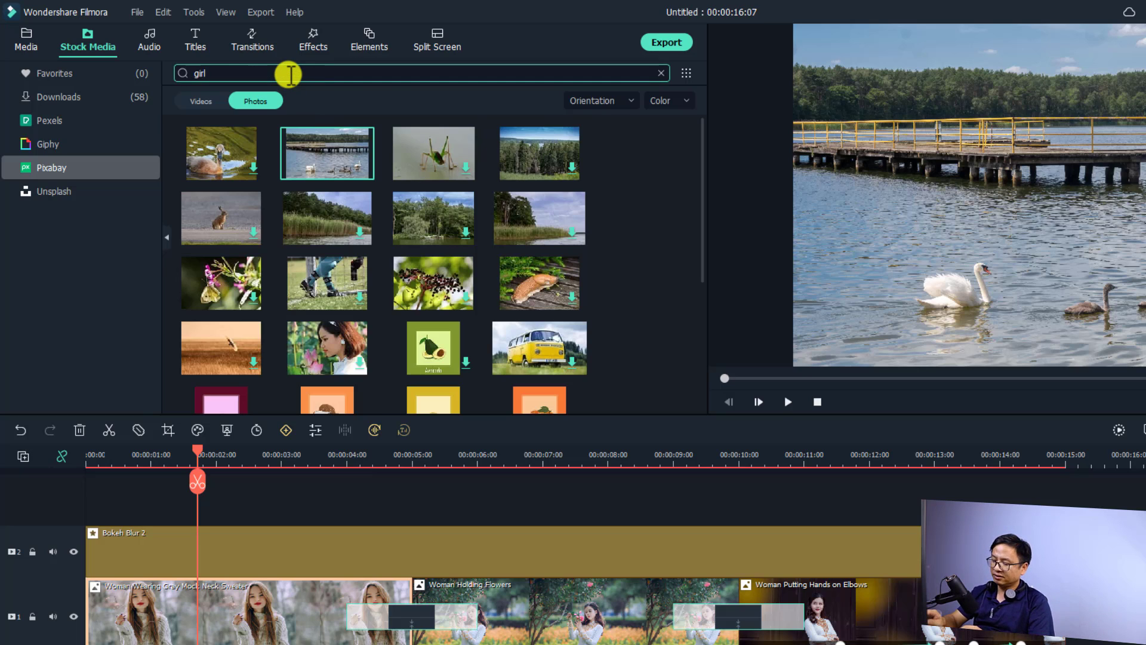
key(Return)
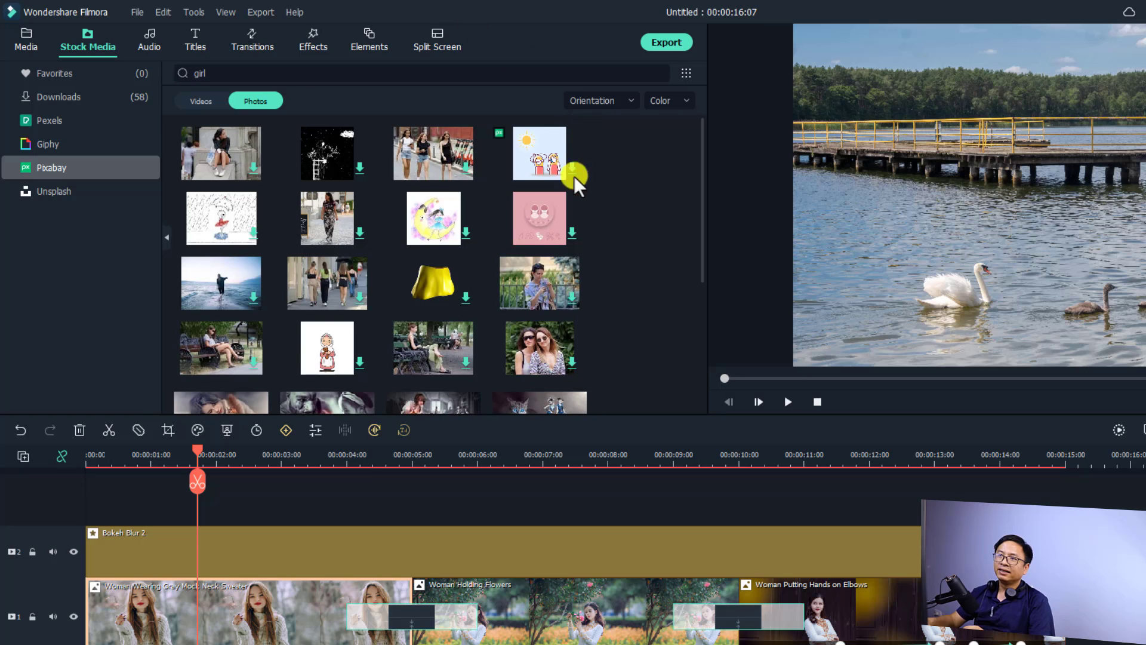
Download the photos of the woman in black on the grass and of her raising an umbrella behind her head
scroll(476, 308, down, 3)
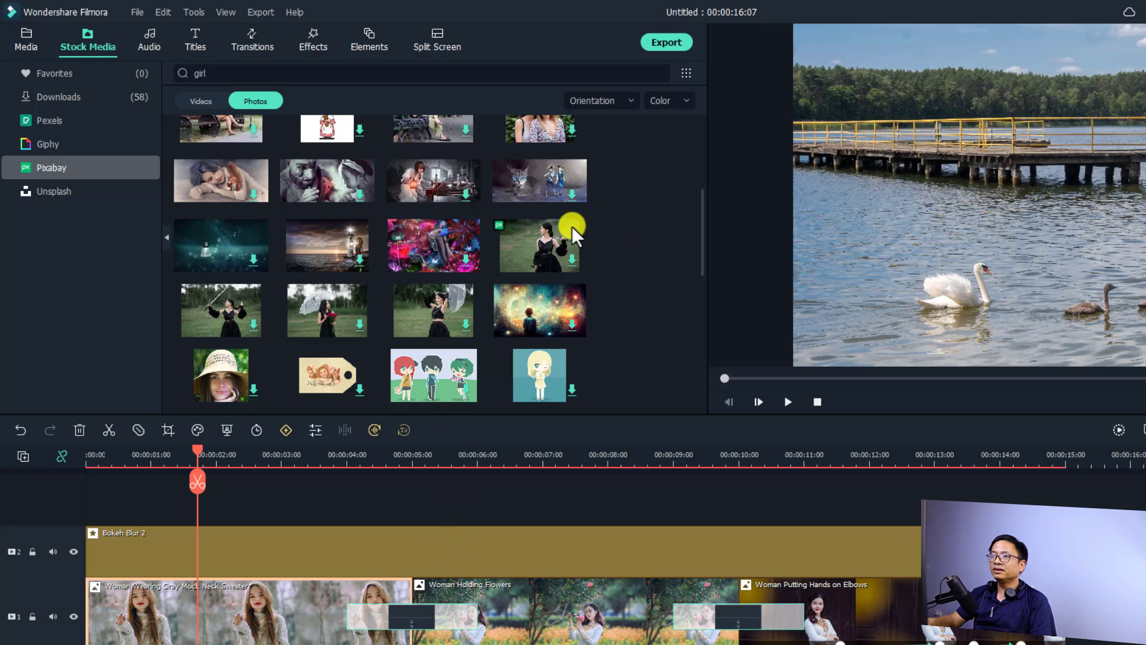
double_click(528, 248)
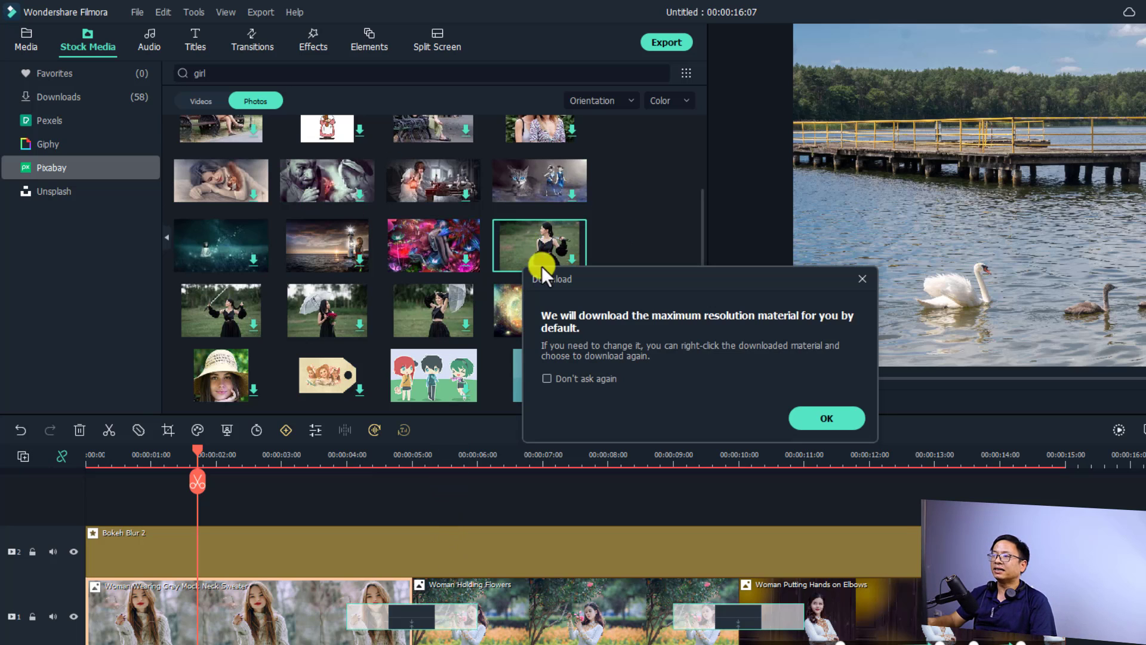
click(806, 422)
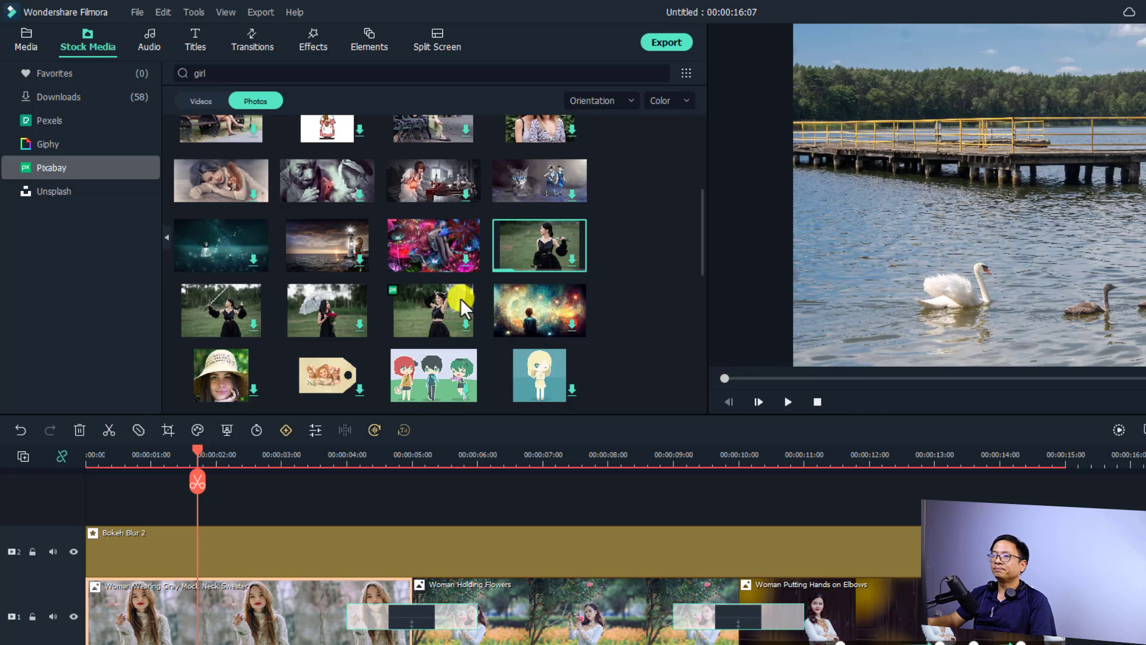
double_click(436, 321)
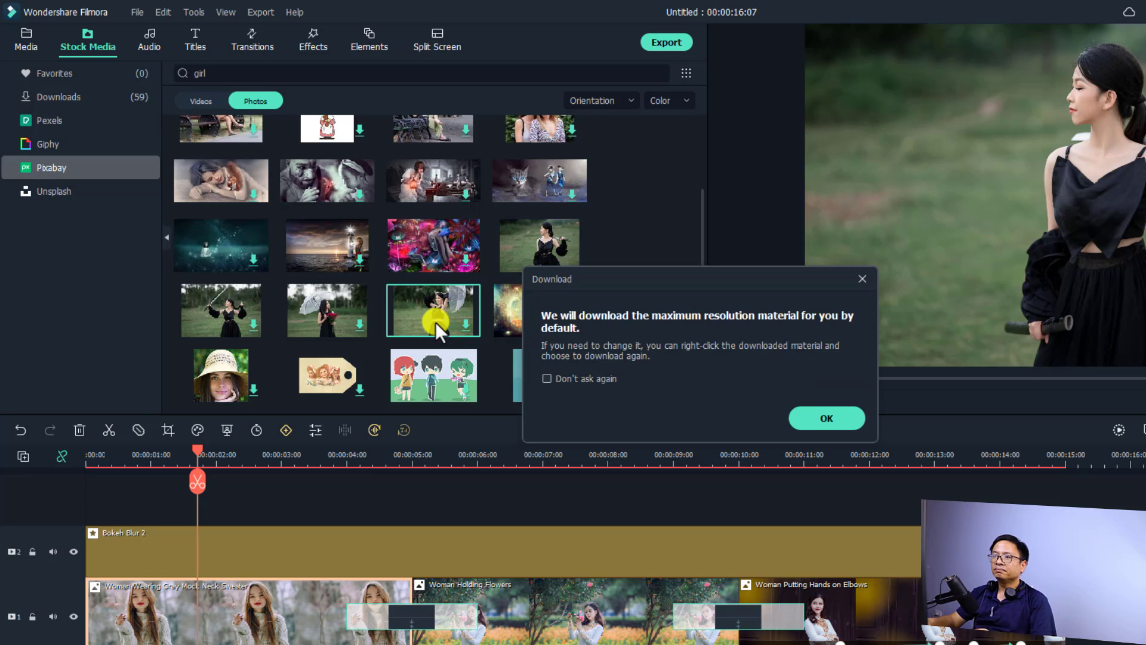
click(829, 420)
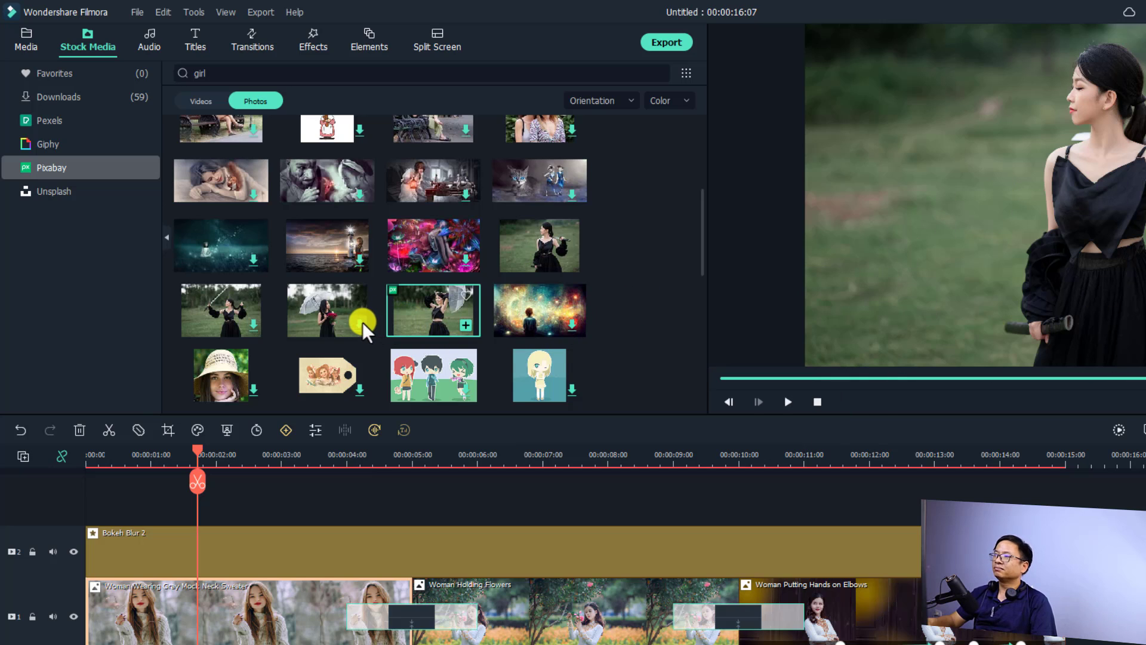
Download the photos of the woman holding an umbrella with red flowers and of her raising a sword
click(329, 313)
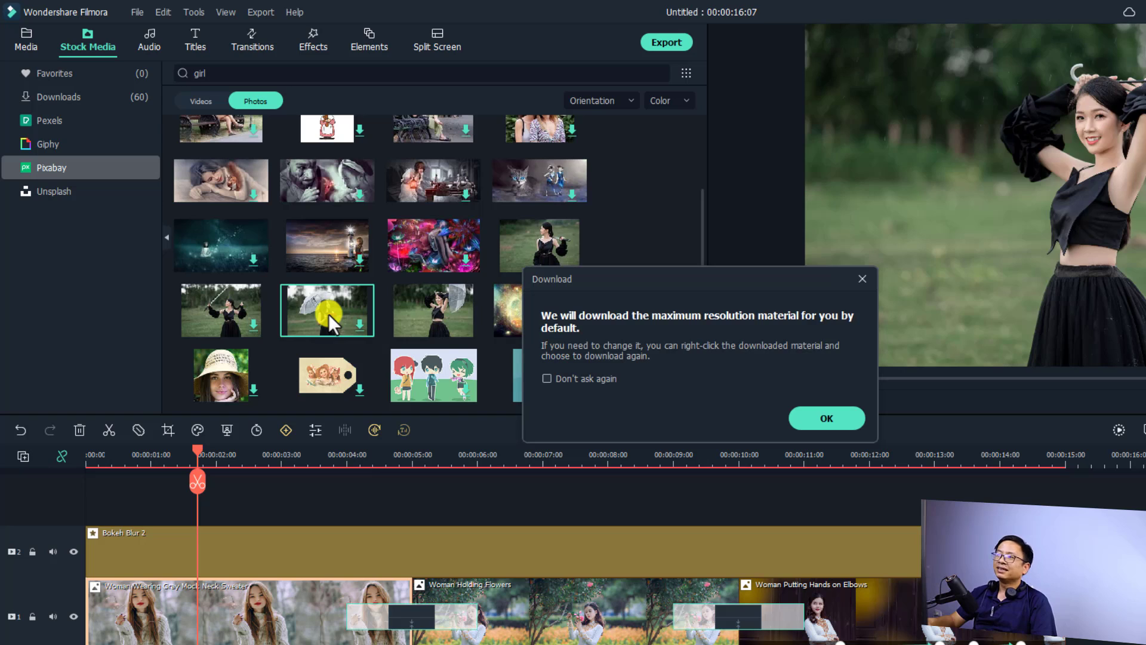
click(805, 421)
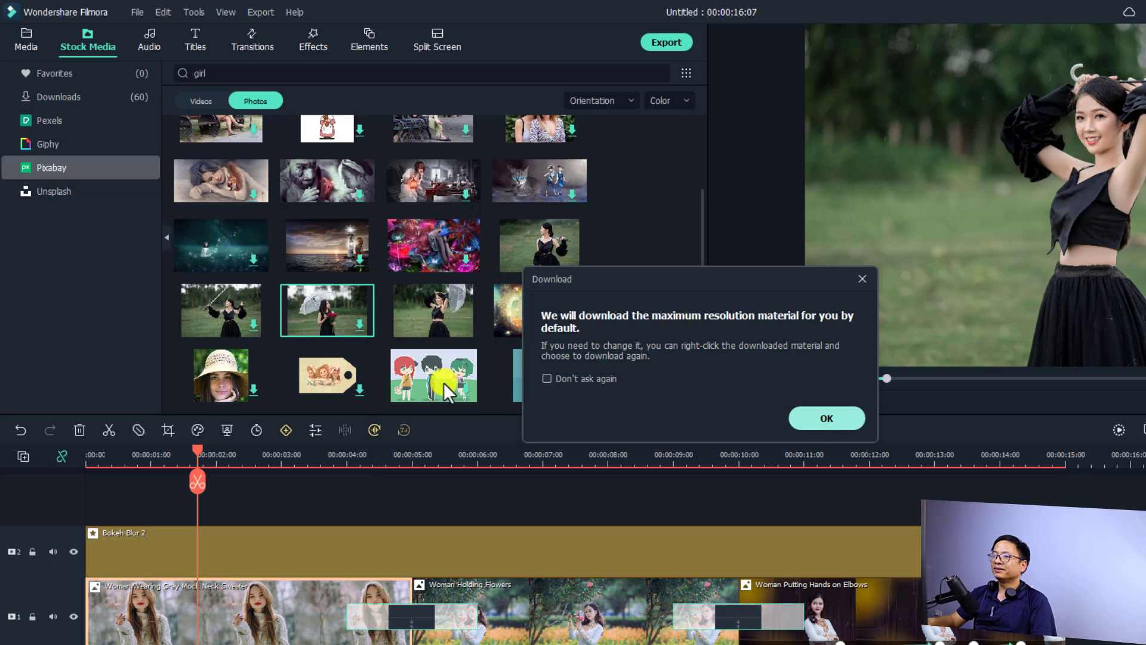
click(233, 320)
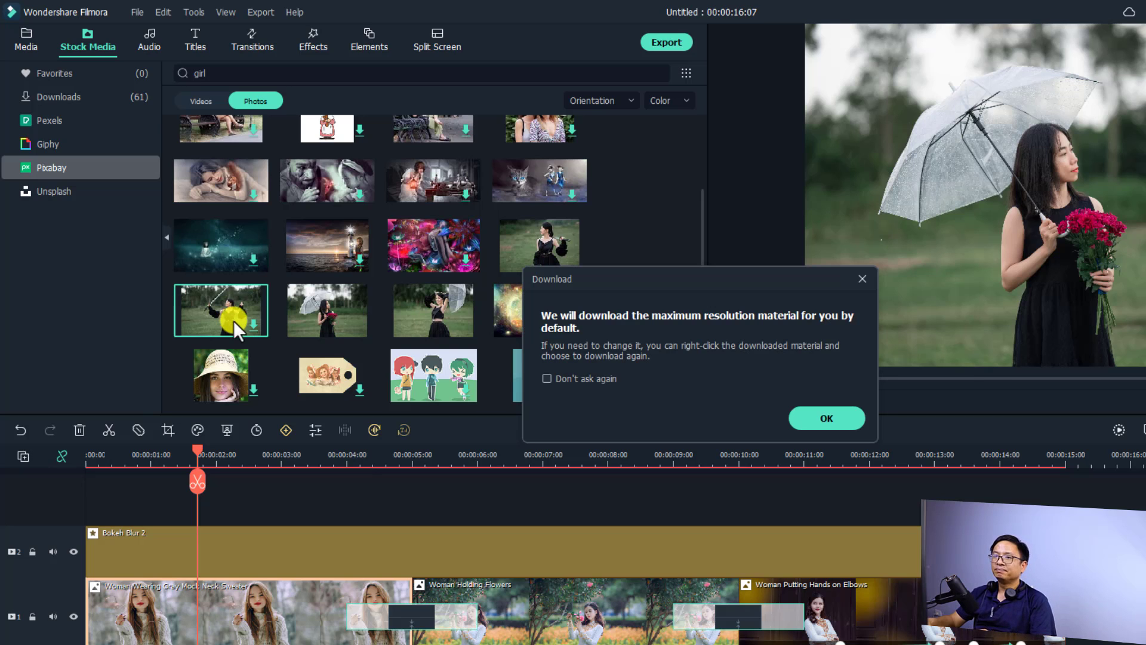
click(820, 415)
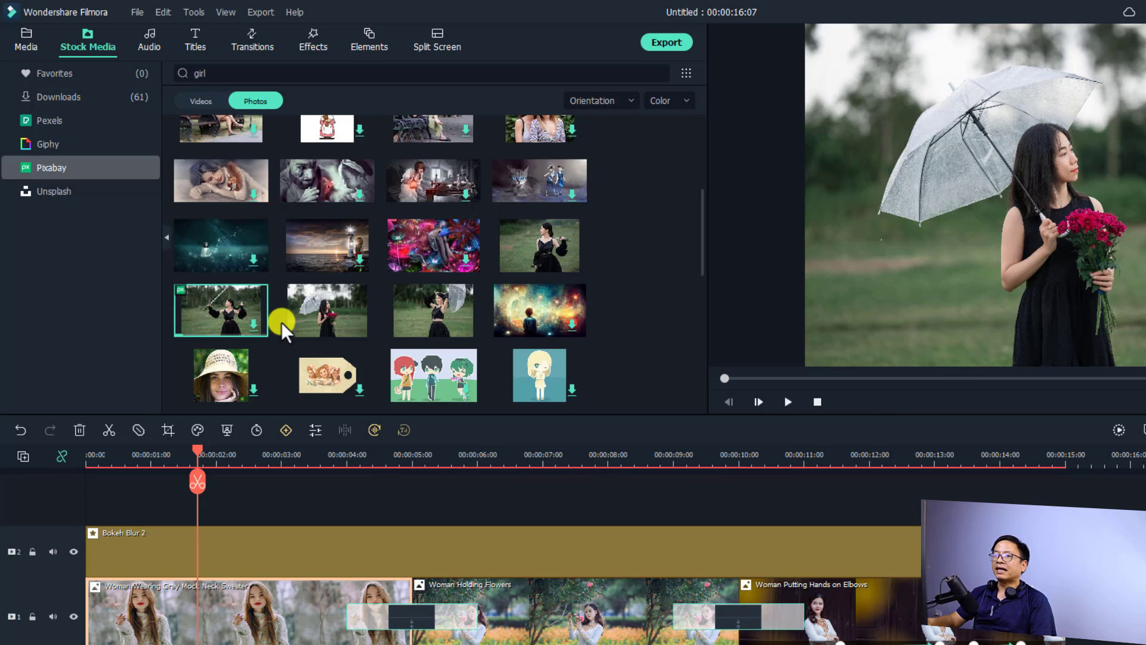
click(546, 244)
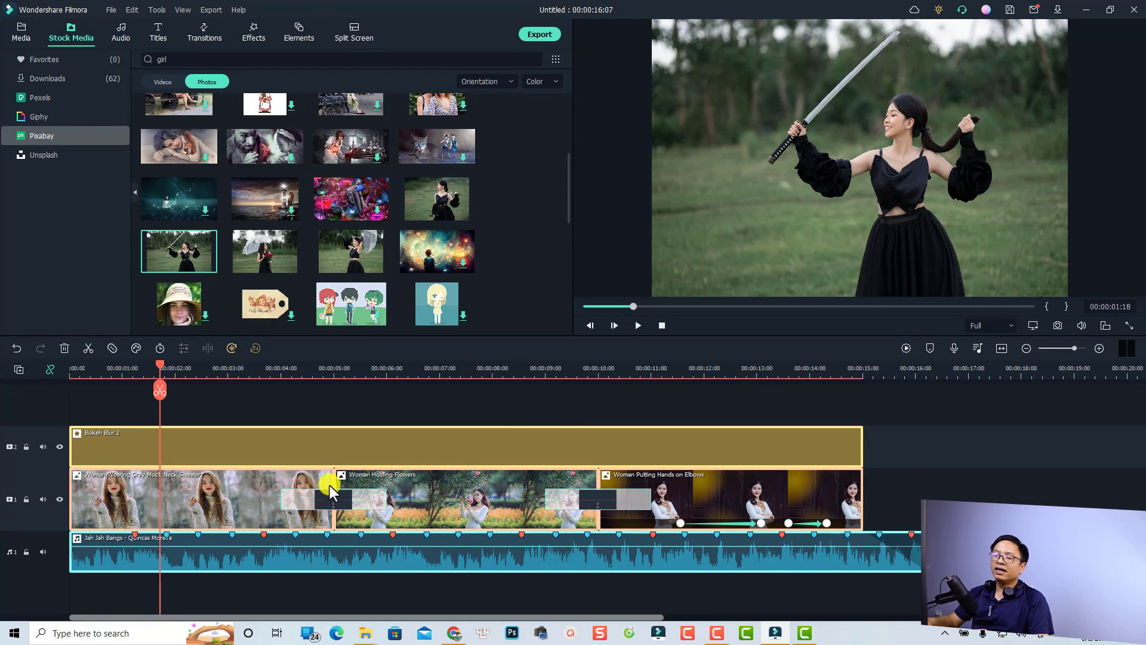
Clear the timeline by deleting all photo, effect and music clips
key(ctrl+a)
key(Delete)
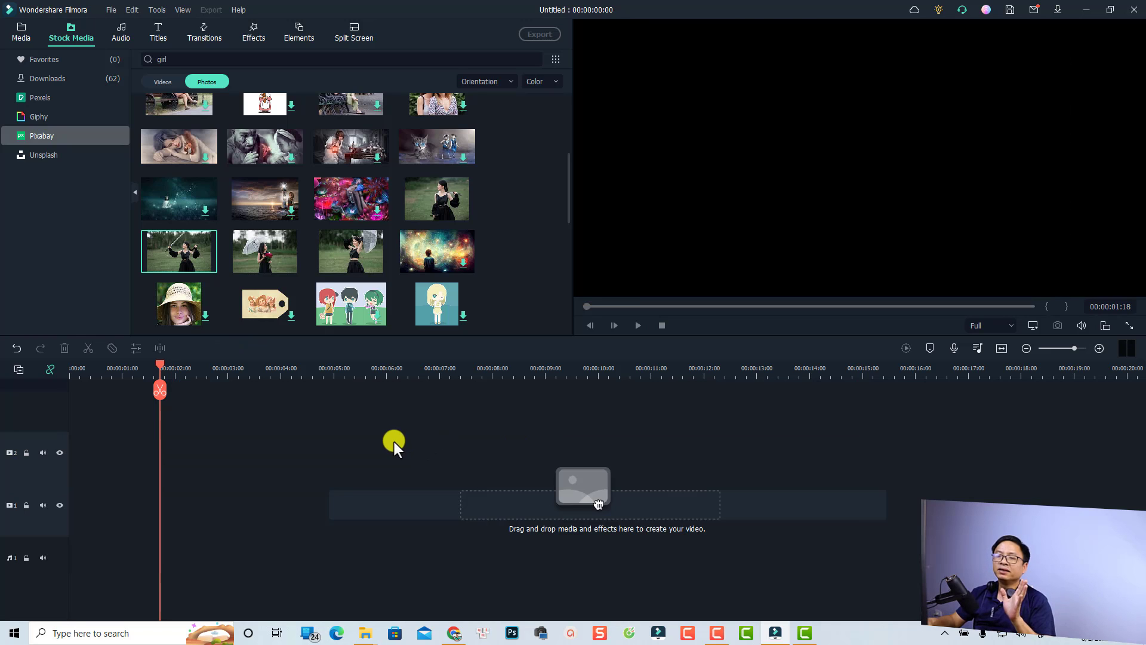
Import the Jah Jah Bangs MP3 from the Downloads folder into the project media
click(22, 34)
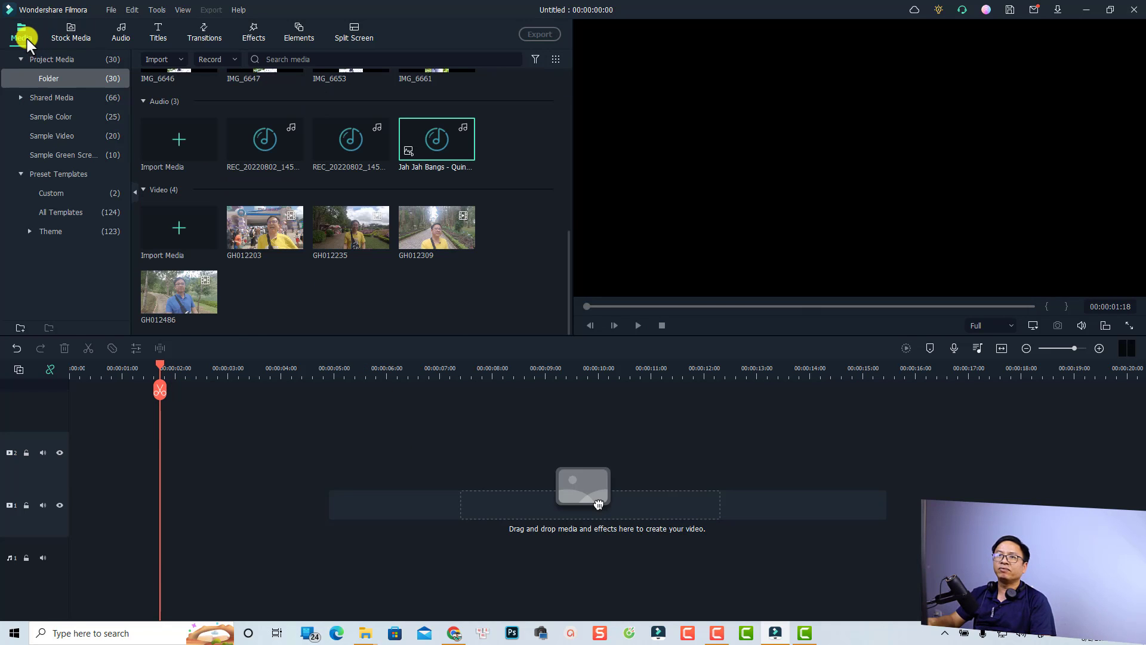
double_click(299, 297)
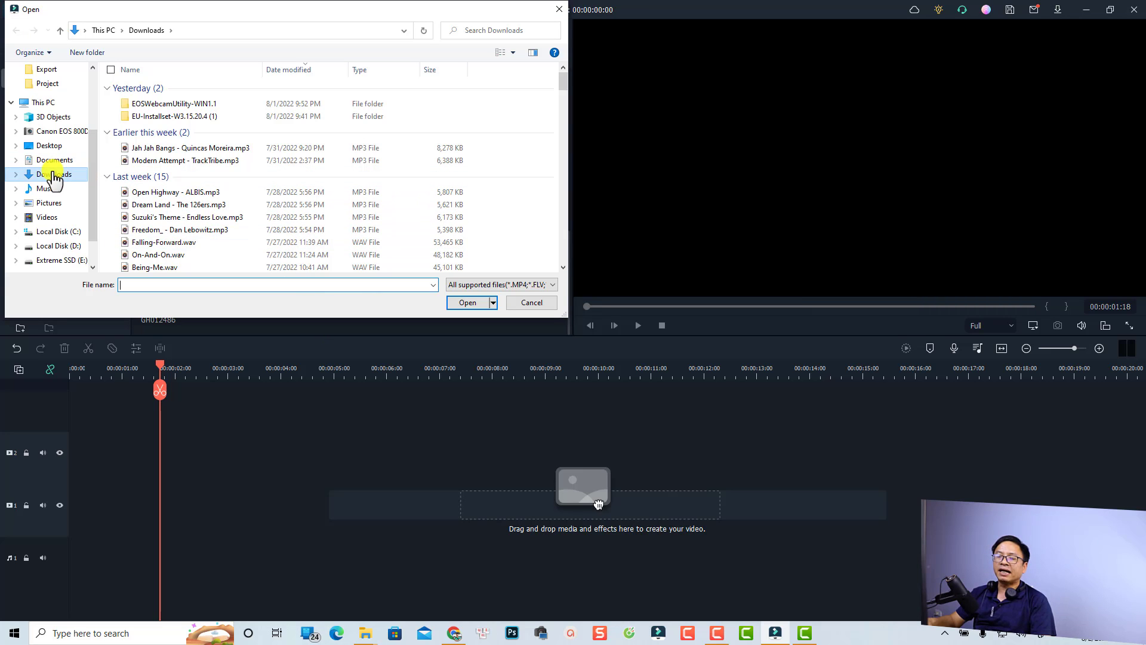
click(51, 174)
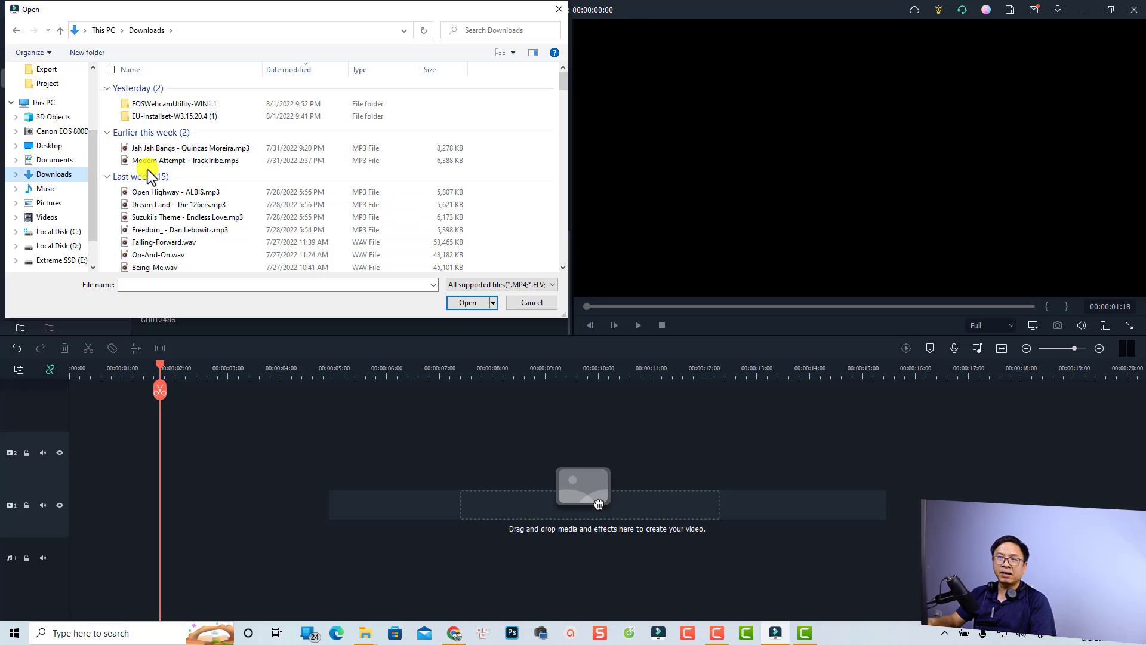
click(133, 150)
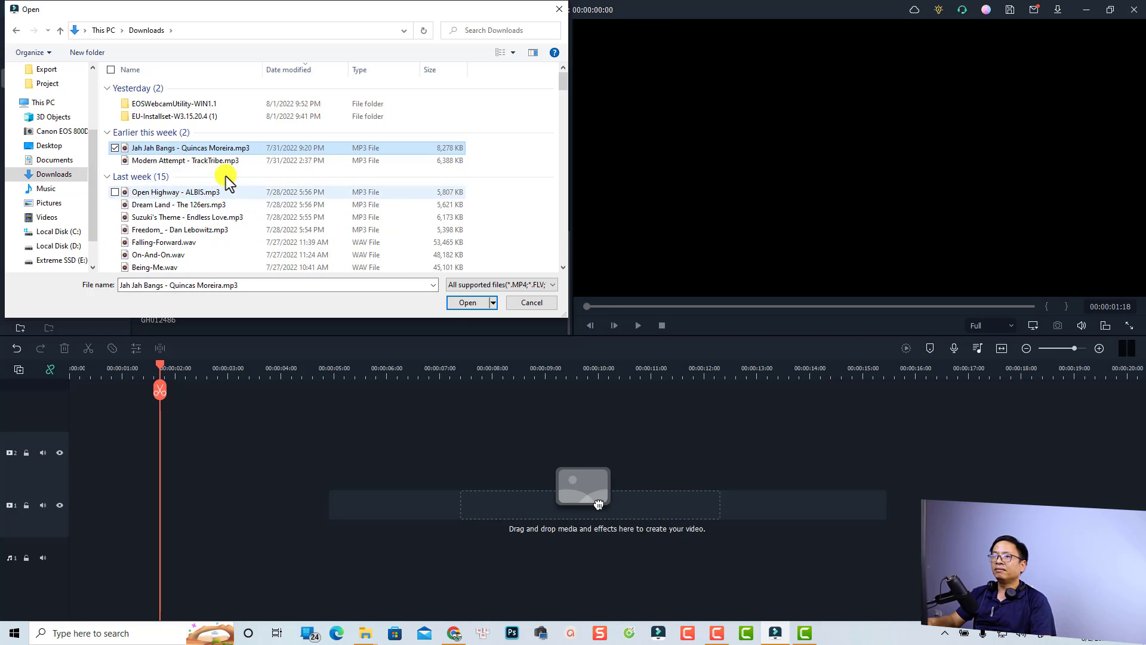
click(451, 301)
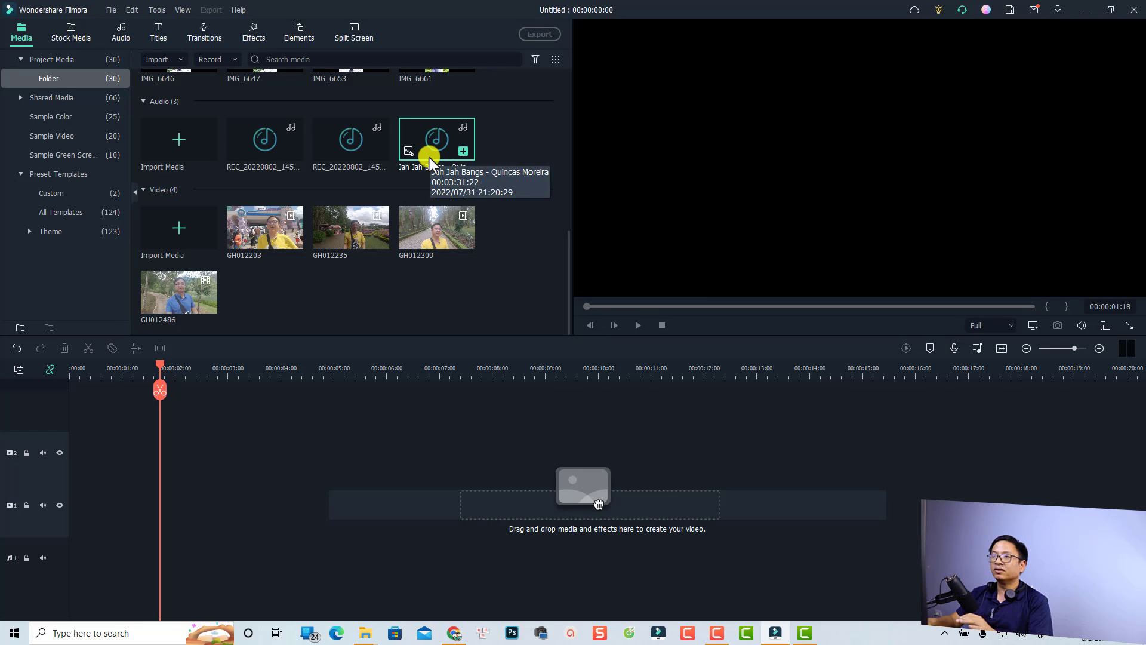
Place the Jah Jah Bangs music at the start of audio track 1
drag(430, 158, 235, 555)
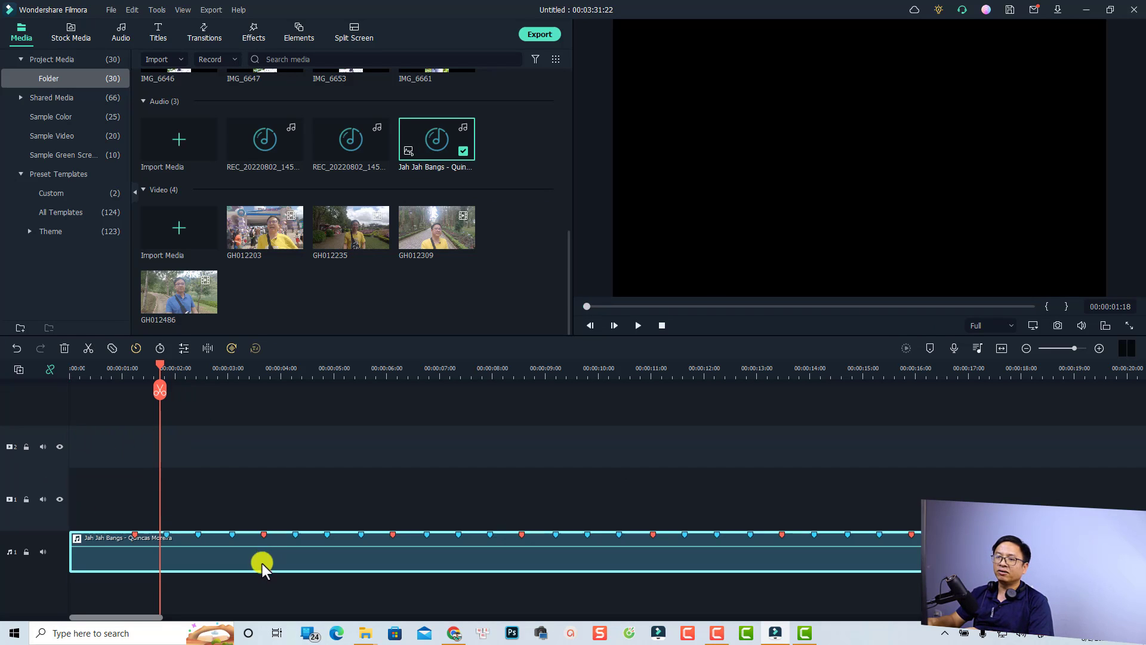
scroll(218, 563, up, 2)
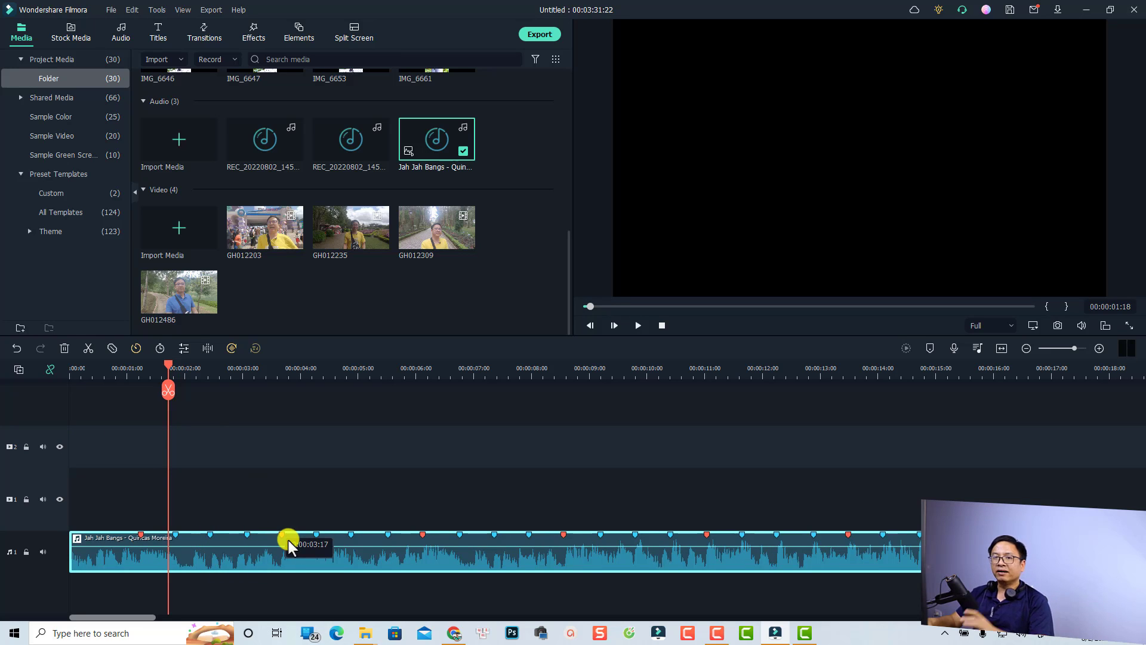
Look up the beat detection commands for the Jah Jah Bangs music file and view the whole track
right_click(431, 151)
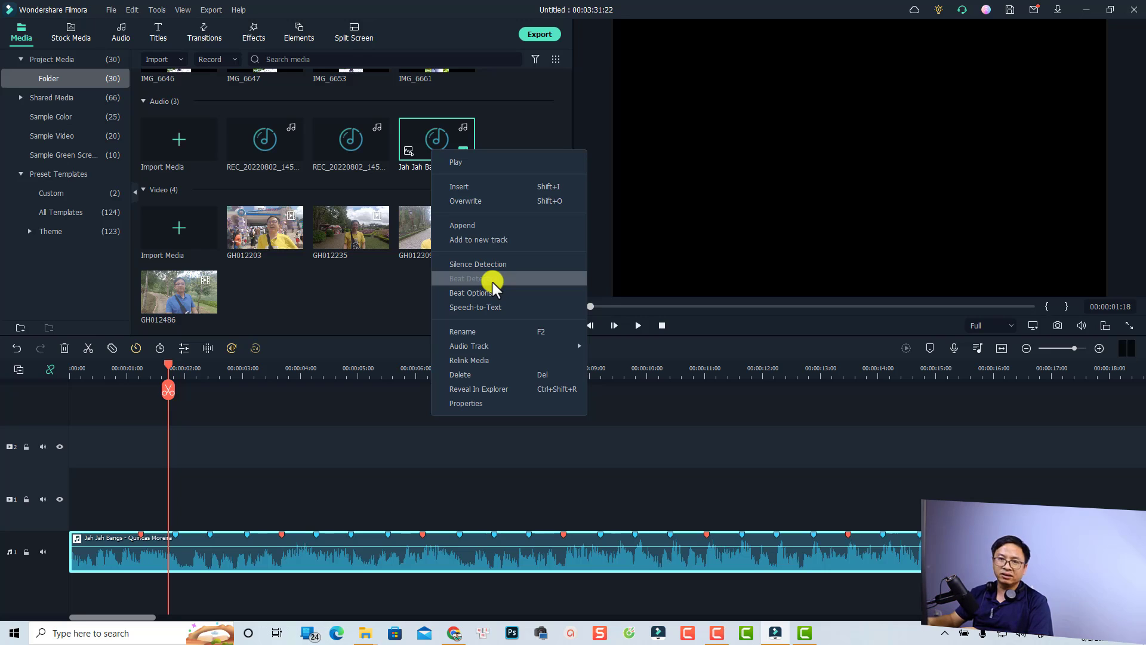
click(263, 457)
scroll(304, 447, down, 1)
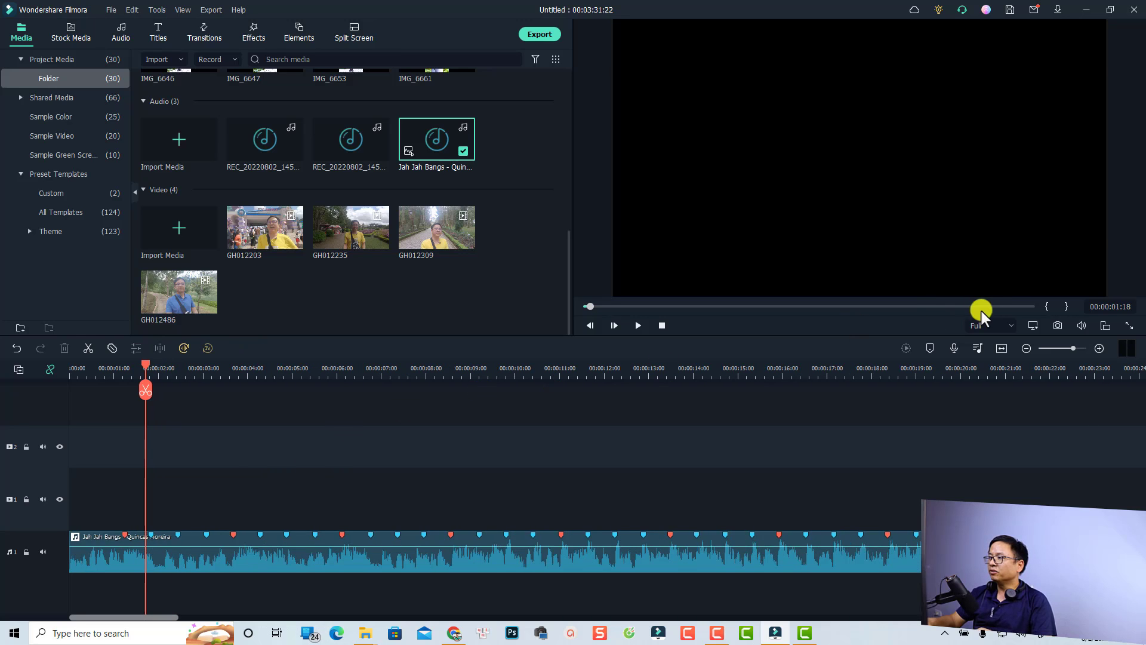
click(999, 349)
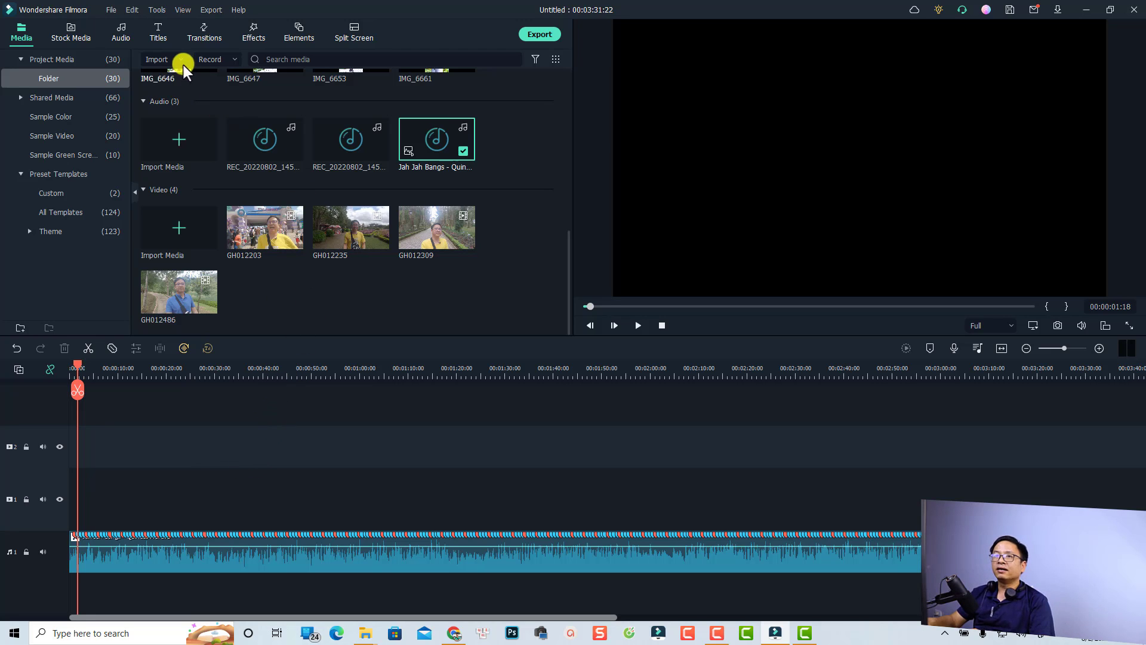
Set the default photo duration to 3 seconds and photo placement to Crop to Fit in the editing preferences
click(108, 10)
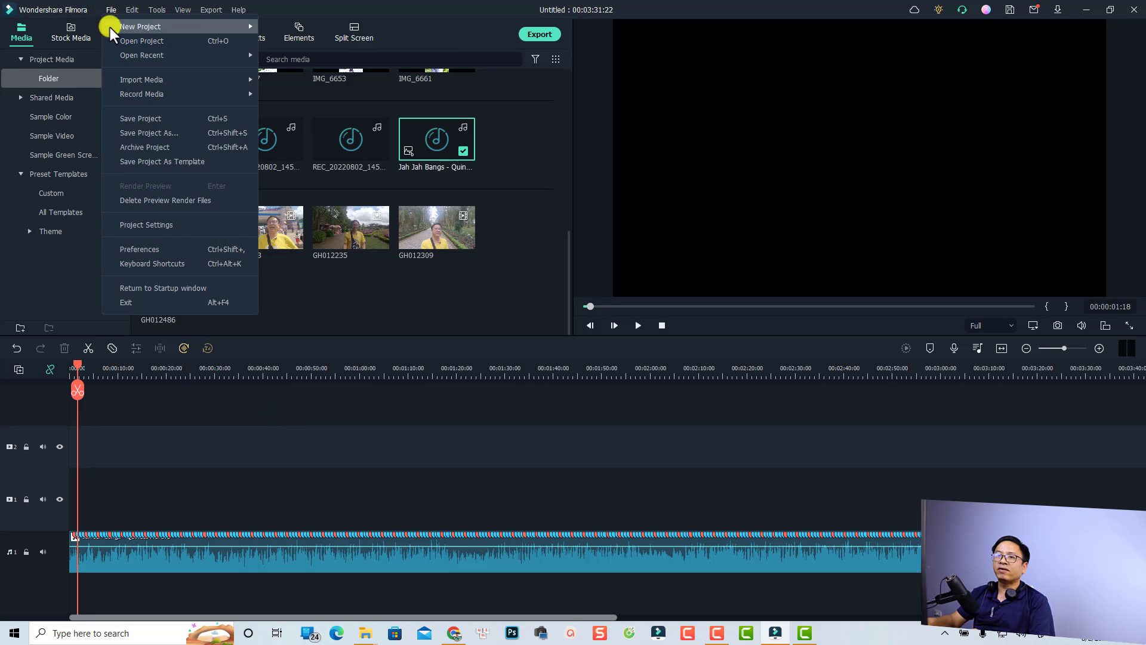
click(143, 250)
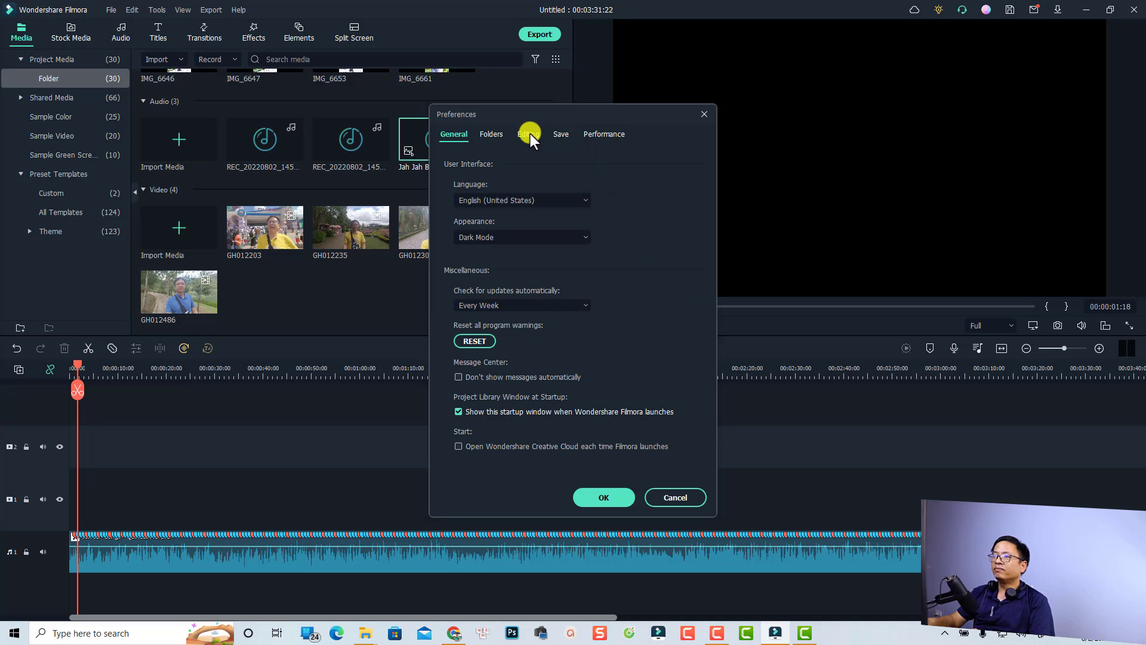
click(531, 133)
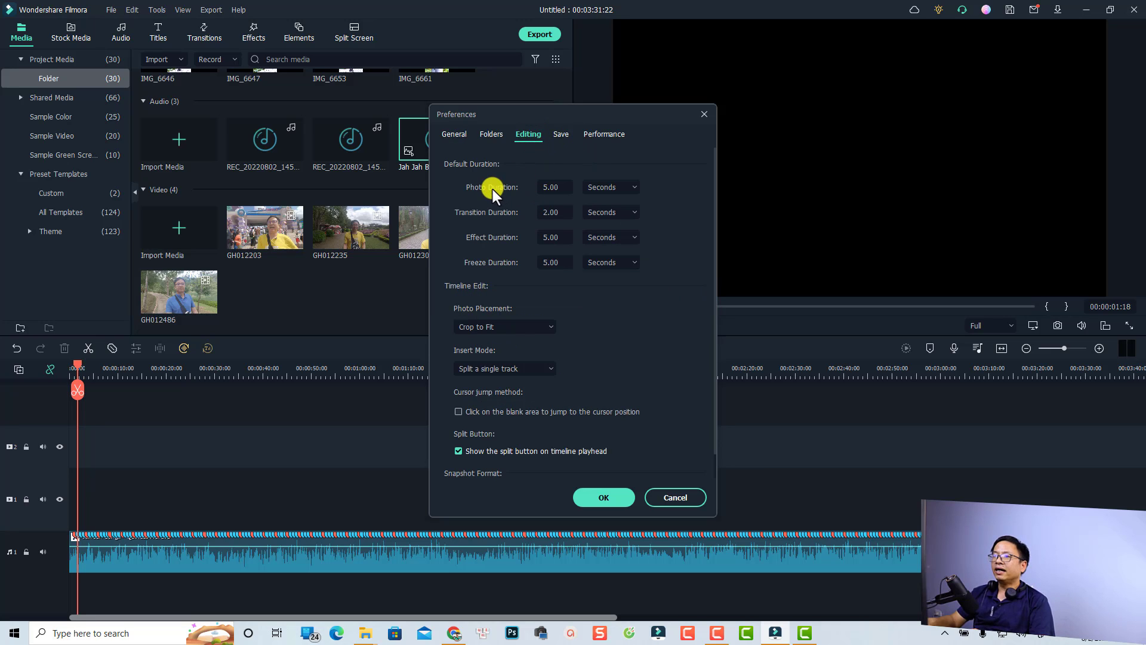
click(548, 188)
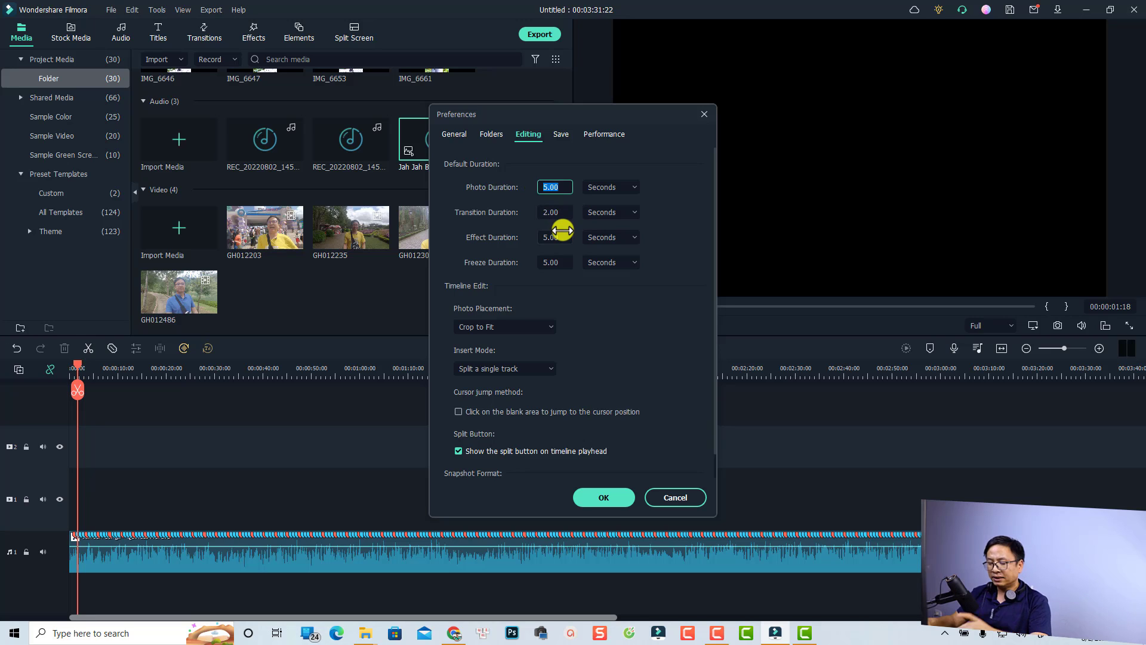
text(3)
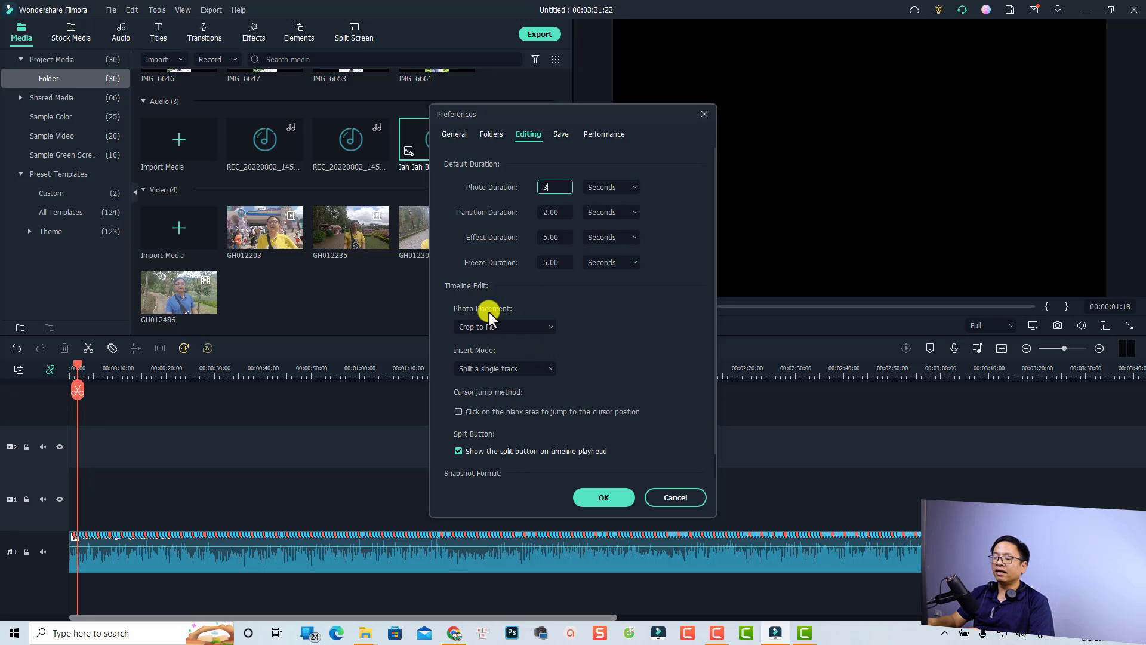
click(539, 330)
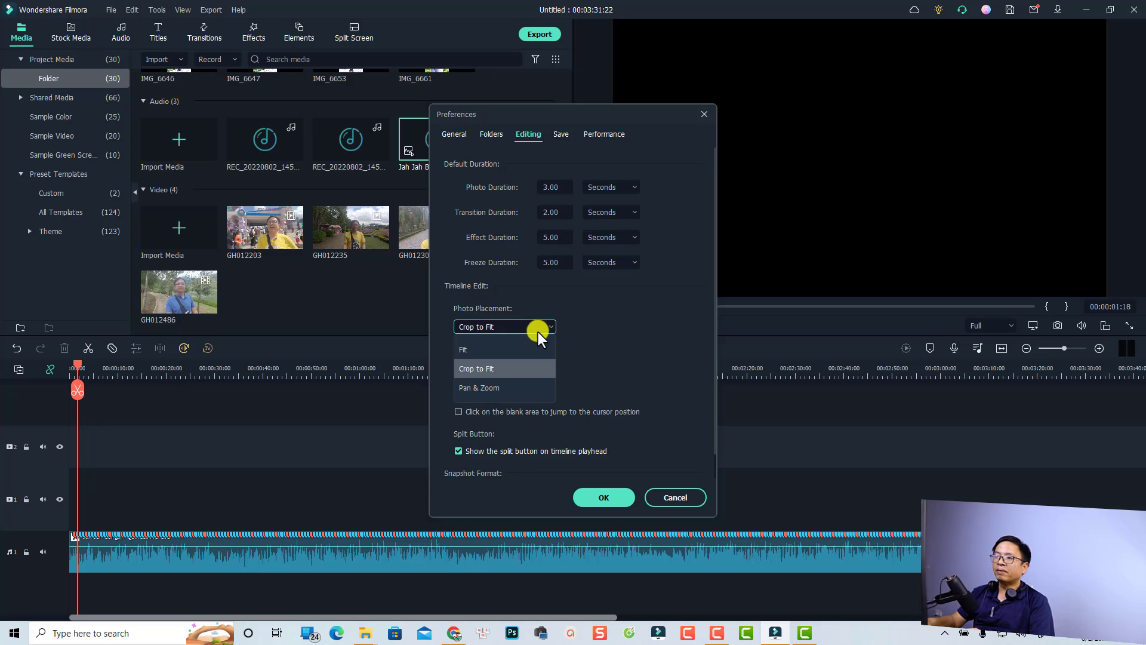
click(483, 369)
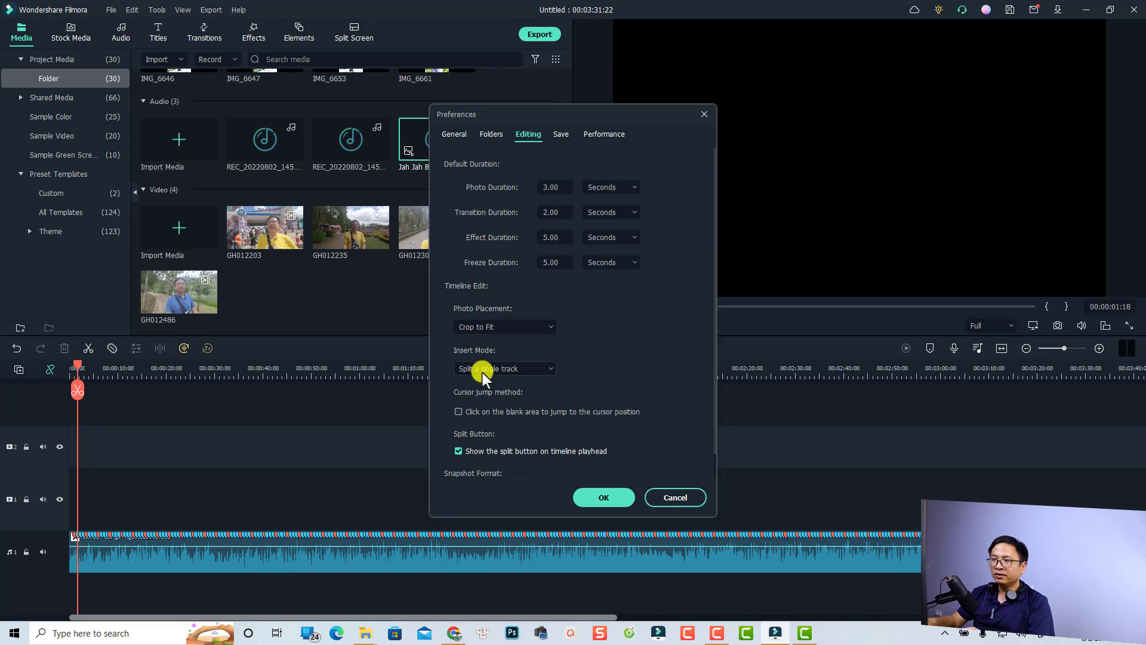
click(605, 497)
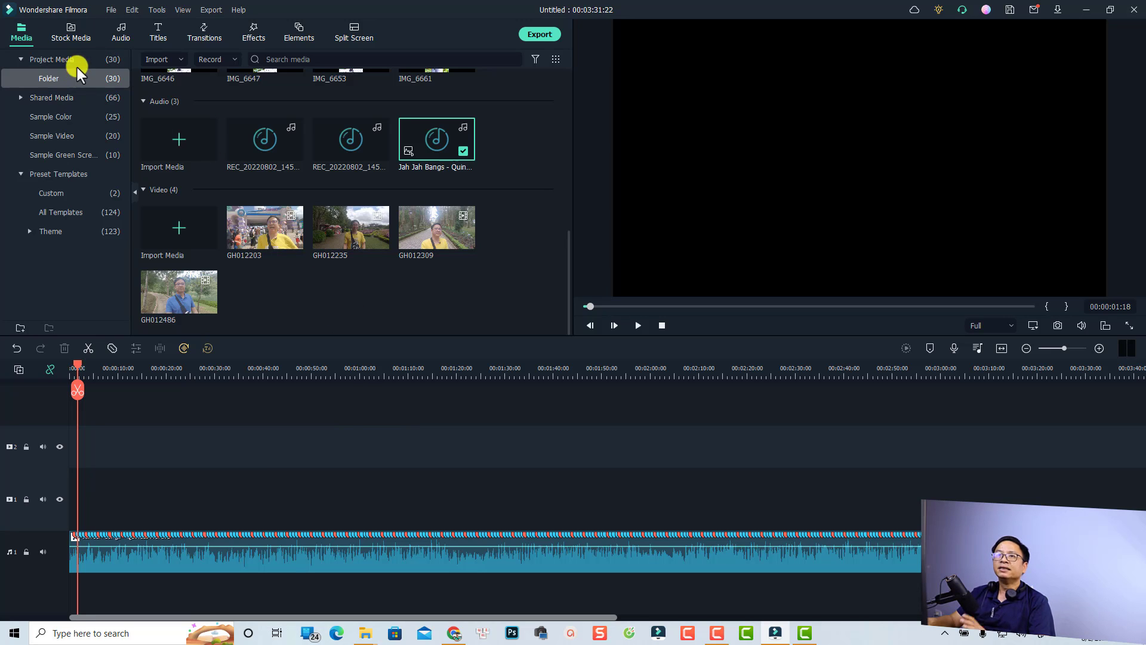
Find the newly downloaded stock photos and preview the one of the woman with a sword over her shoulder
click(73, 37)
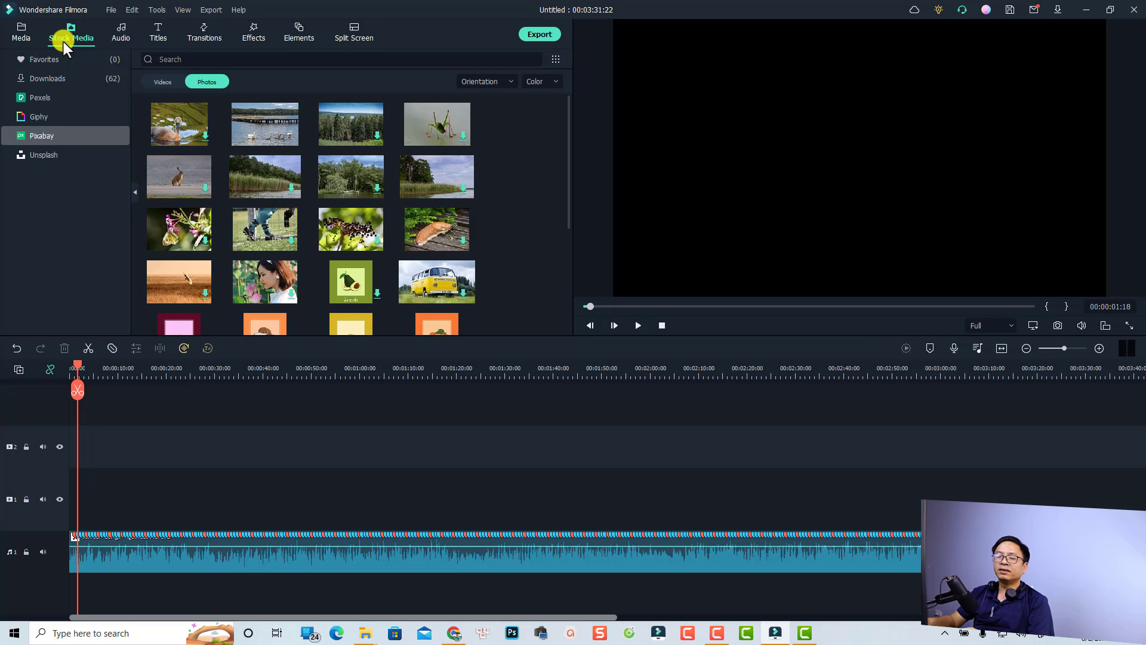
click(52, 80)
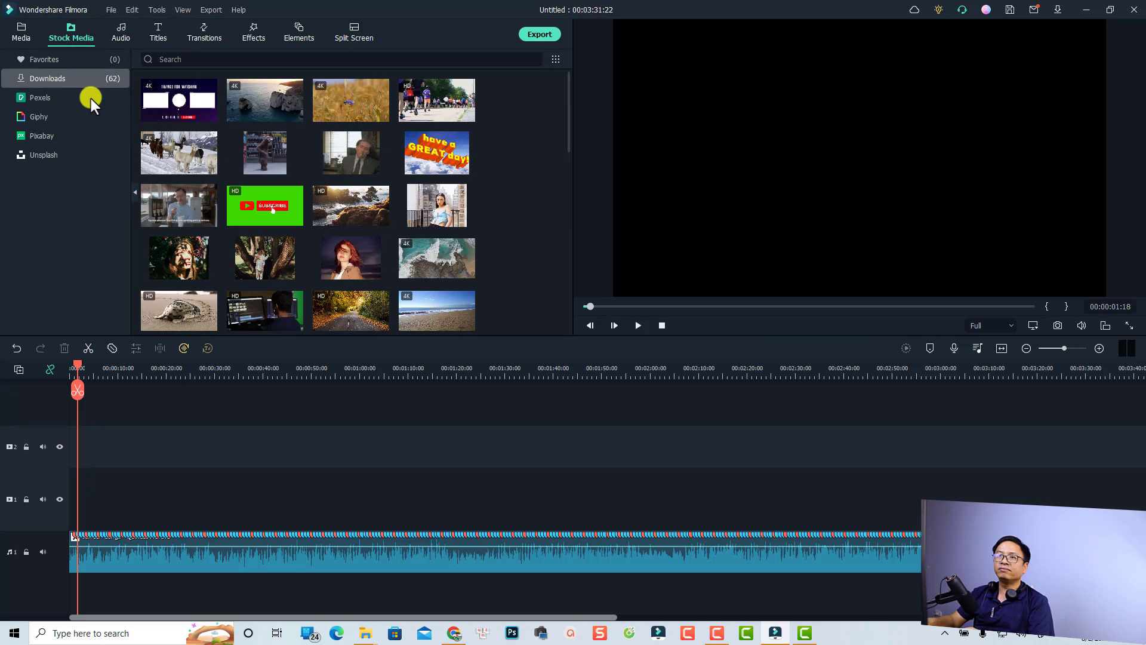
mouse_move(383, 220)
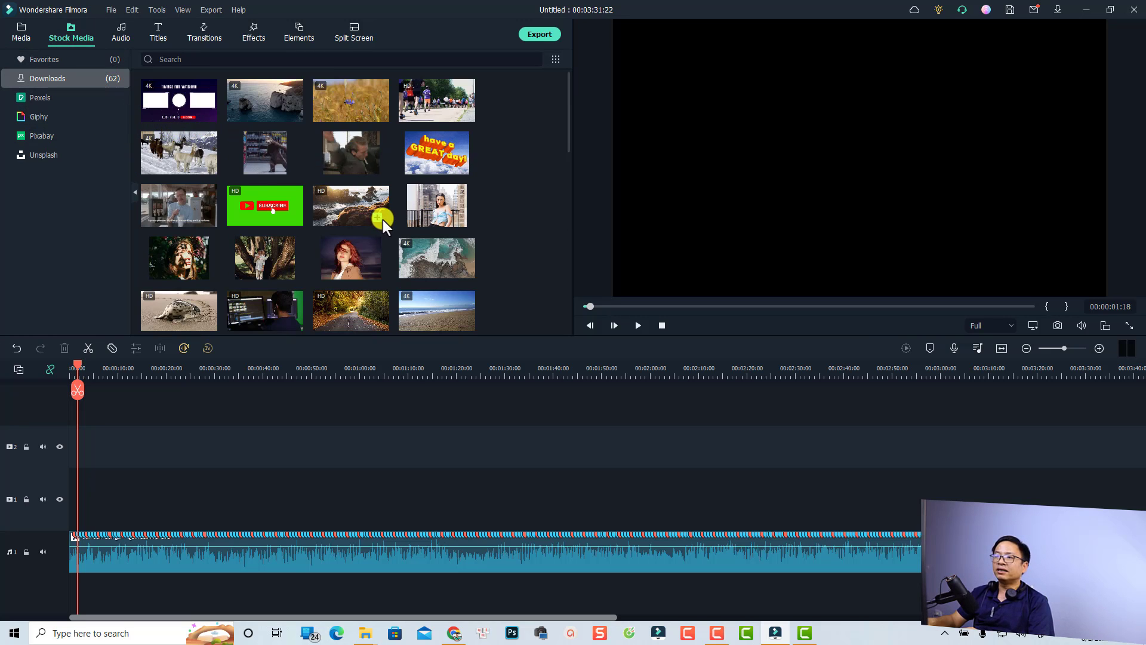
scroll(388, 226, down, 10)
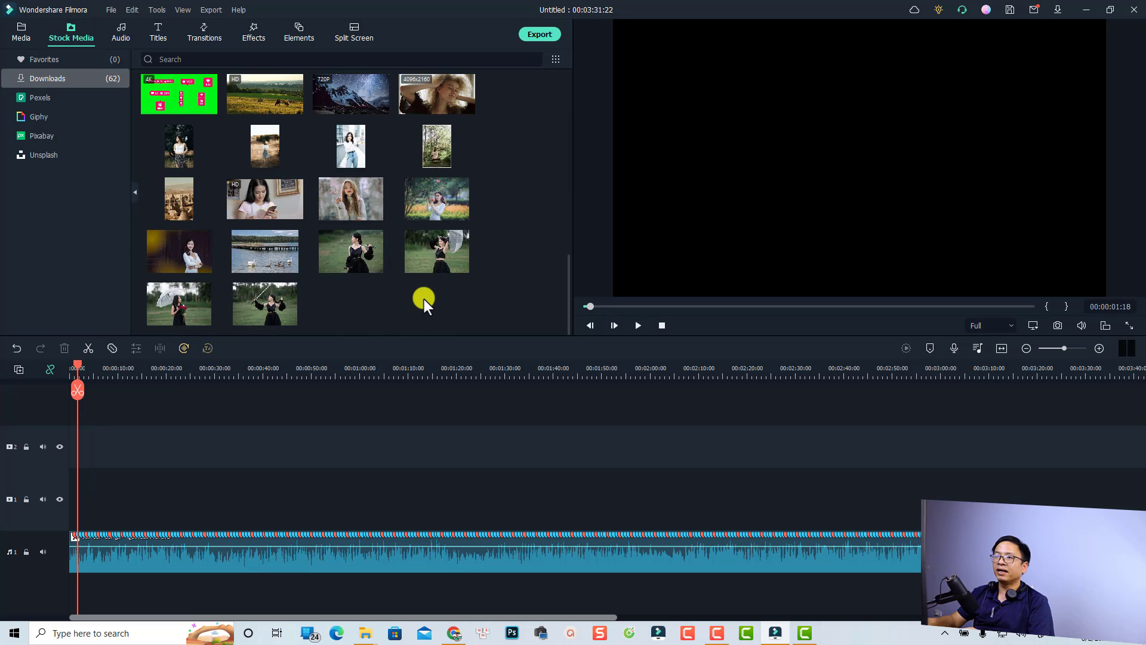
double_click(358, 268)
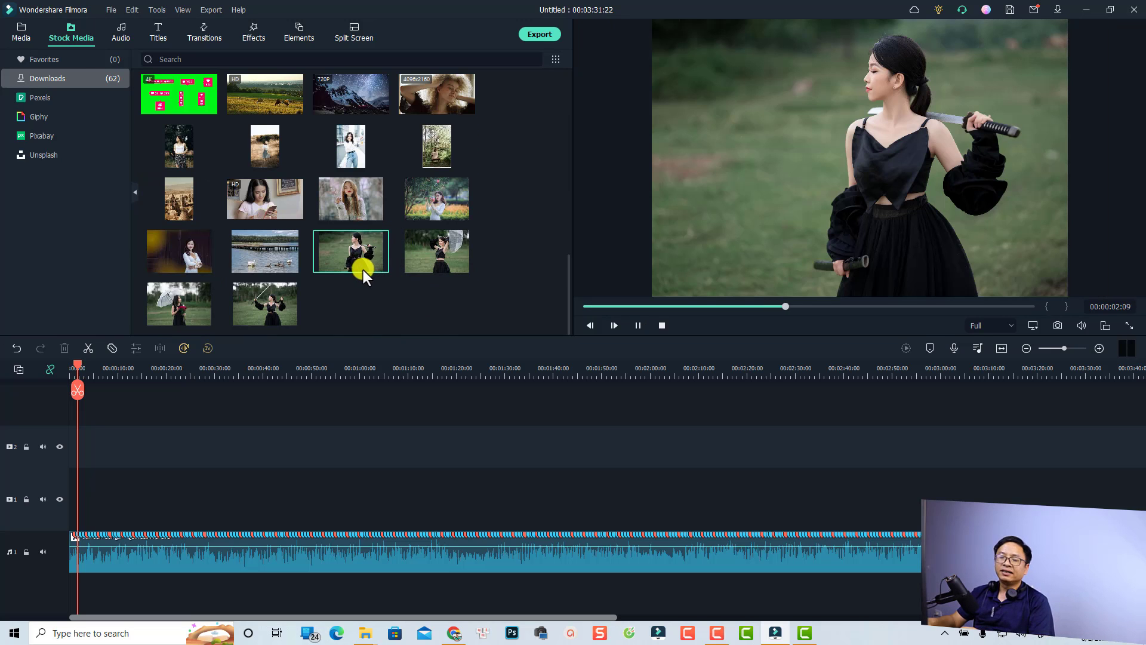
Place the four woman-in-black photos consecutively on video track 1: sword over shoulder, umbrella behind head, raised sword, umbrella with red flowers
drag(347, 264, 59, 496)
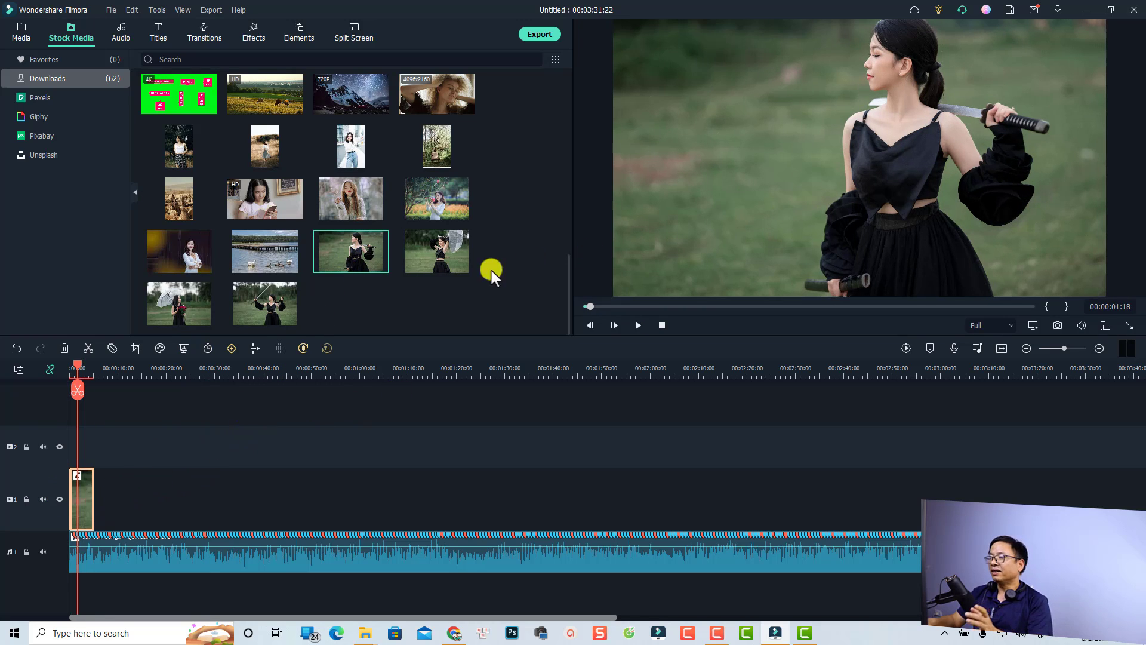
drag(431, 264, 94, 480)
drag(245, 316, 116, 483)
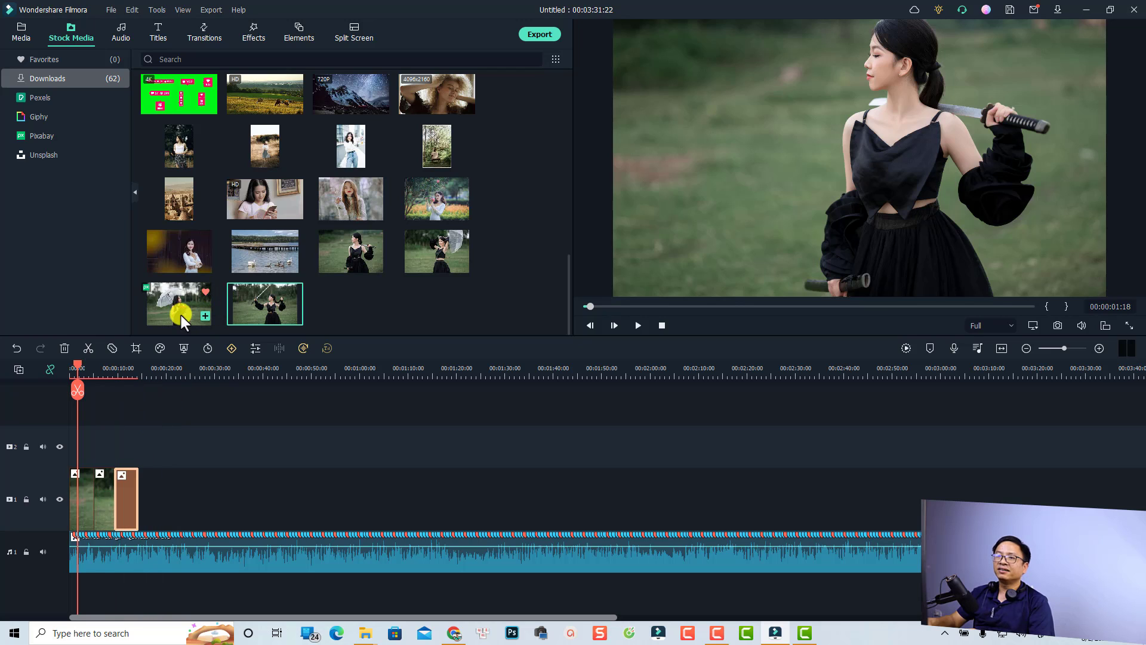
drag(182, 315, 139, 478)
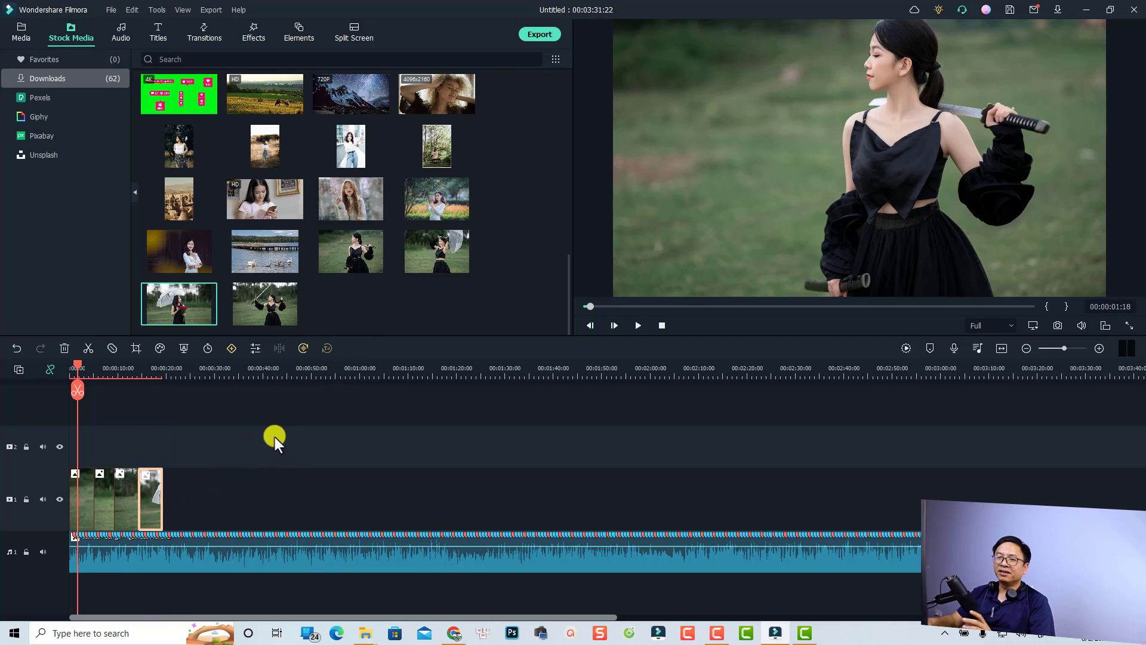
Split the music at 00:00:19:15, just after the last photo, and delete the remainder
click(164, 373)
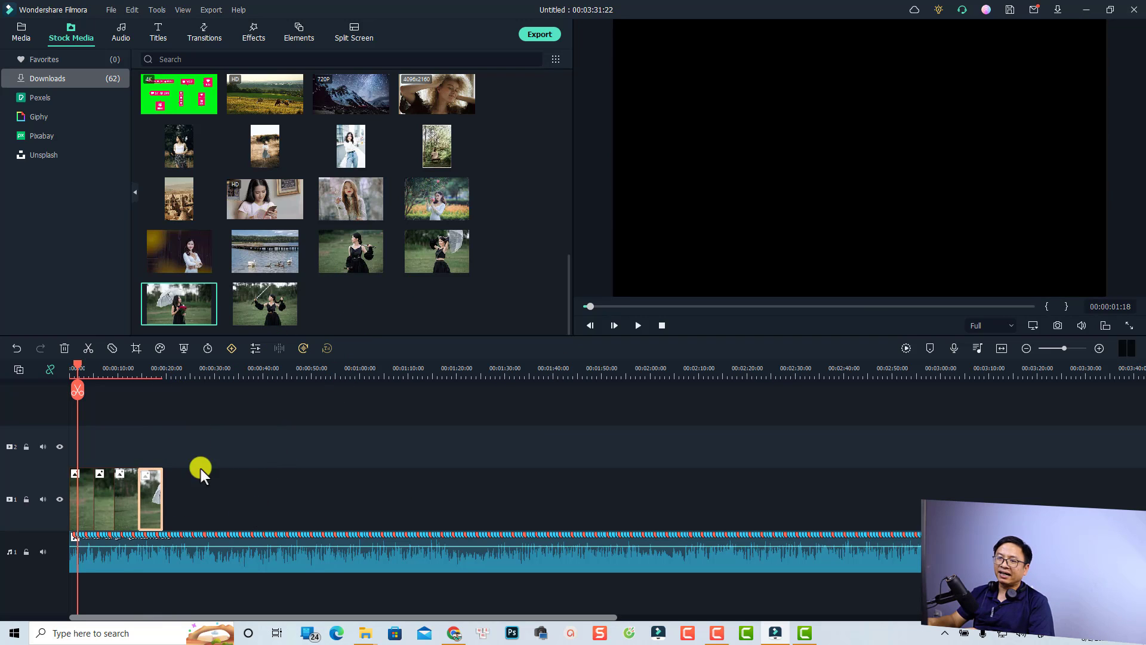
click(192, 558)
key(ctrl+b)
click(248, 560)
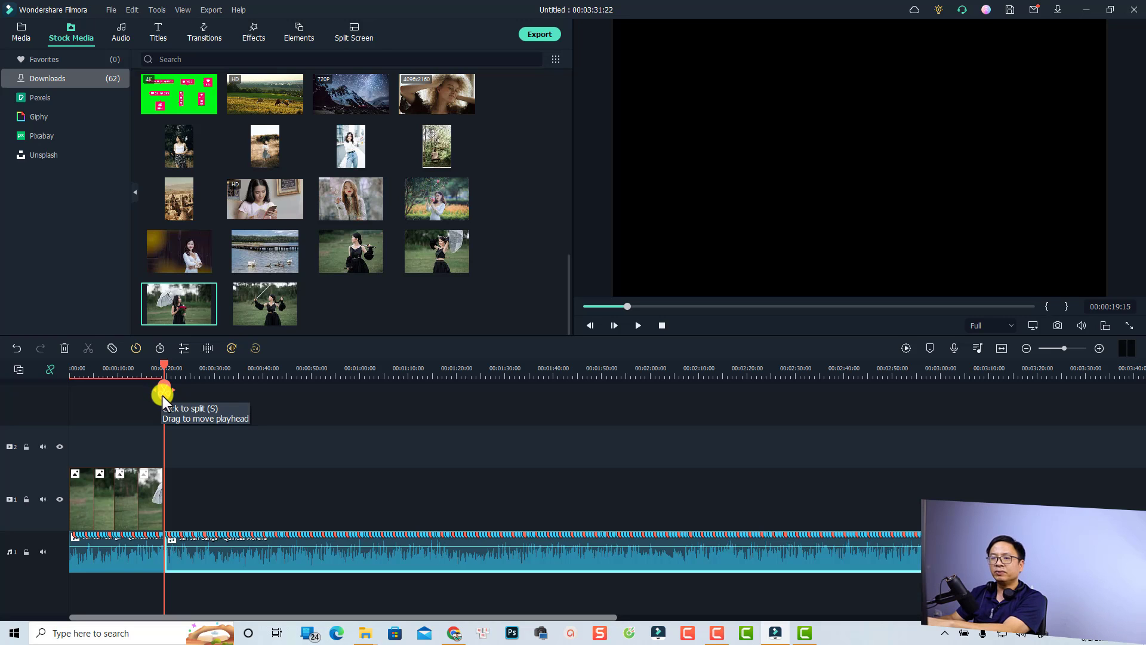
key(Delete)
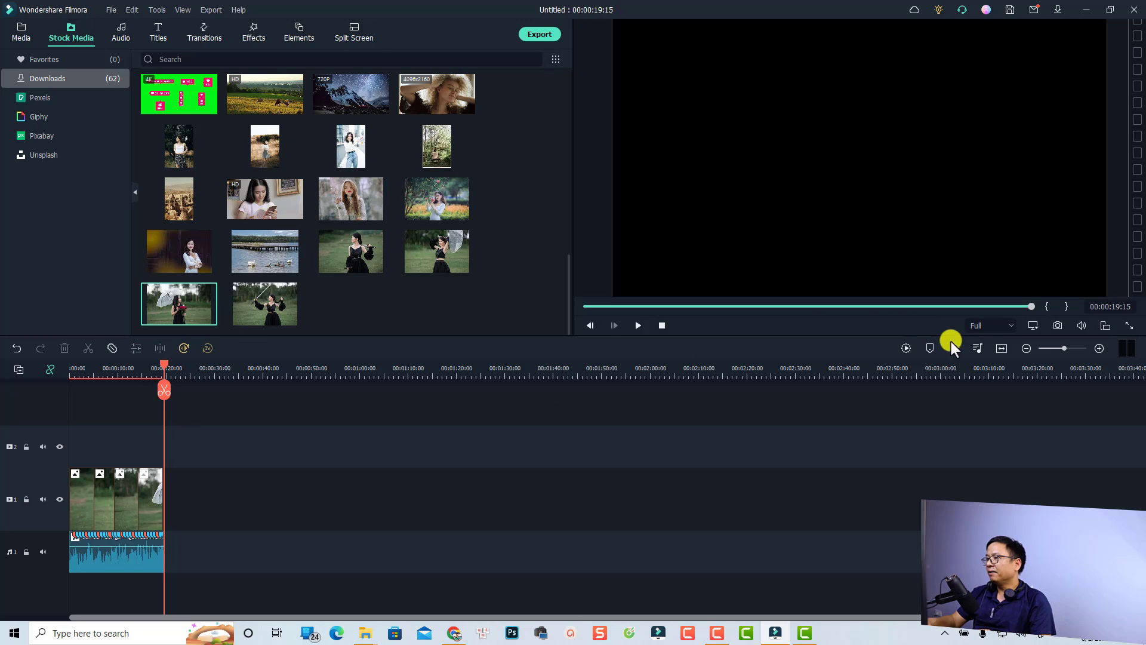
Fit the sequence in the timeline and play it from the start to review the photos with the music
click(1000, 351)
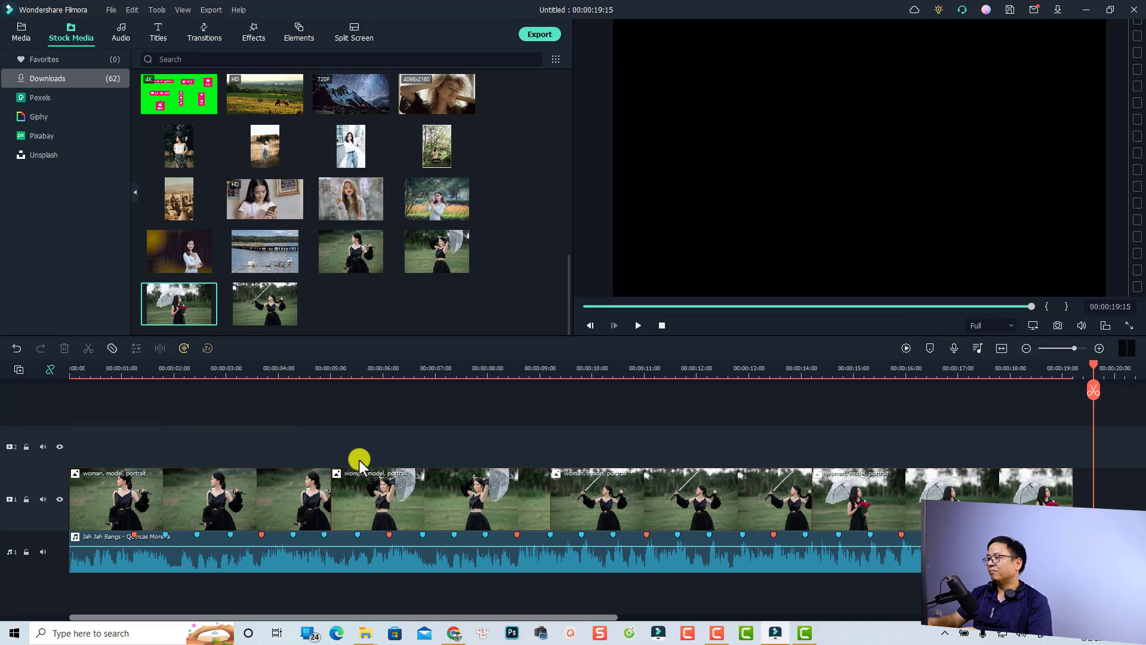
click(72, 372)
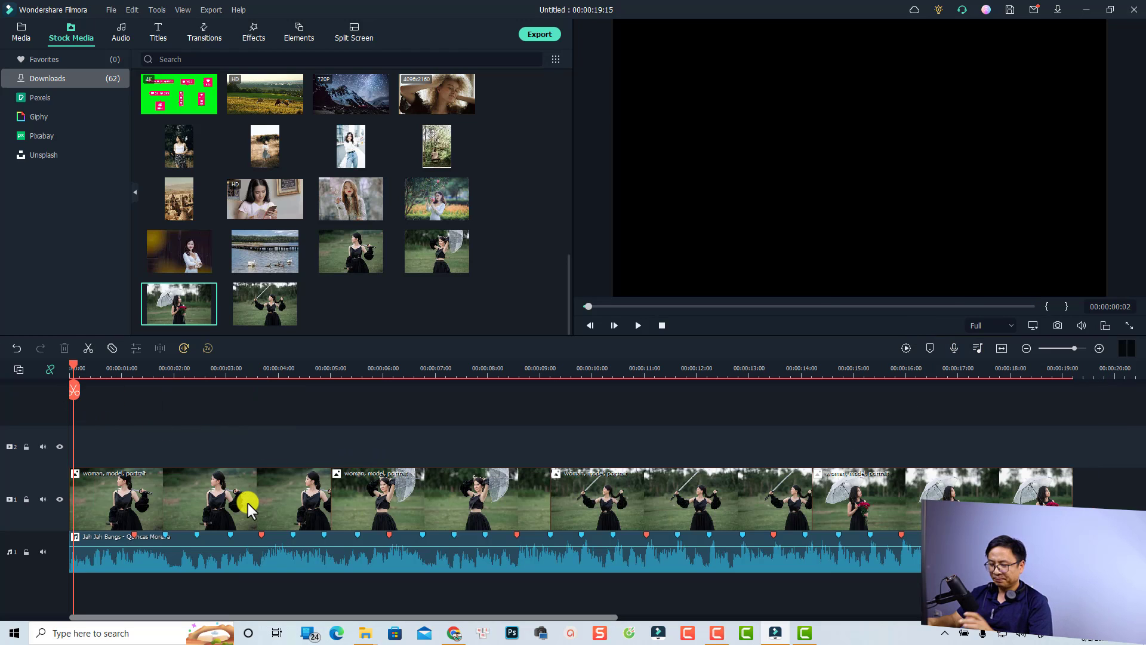
key(space)
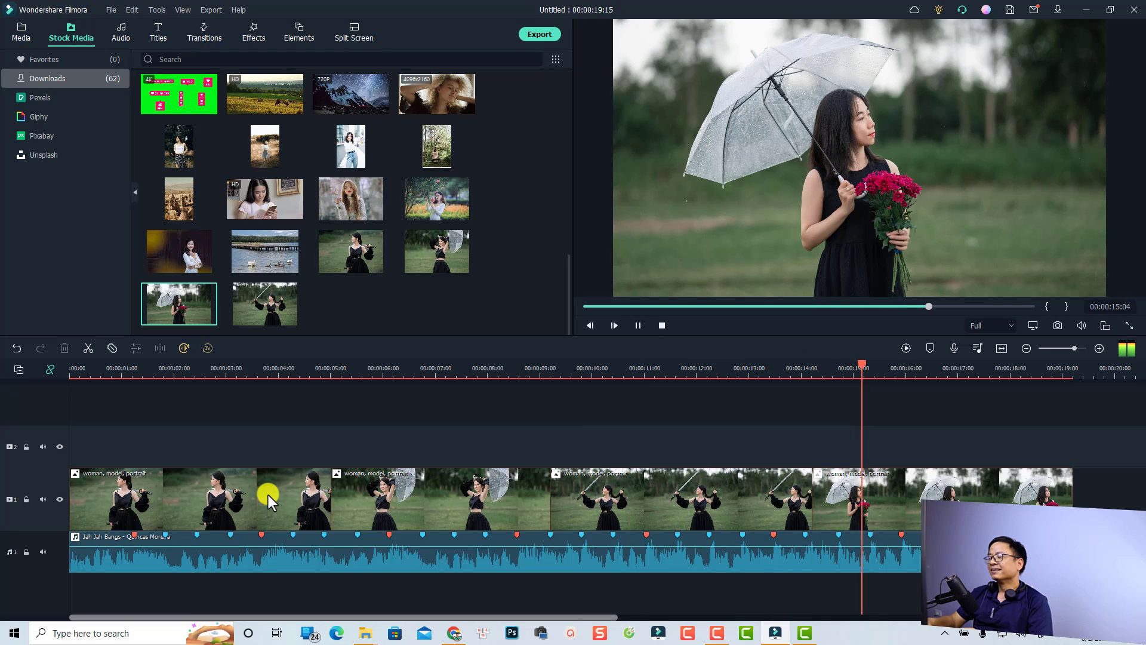
key(space)
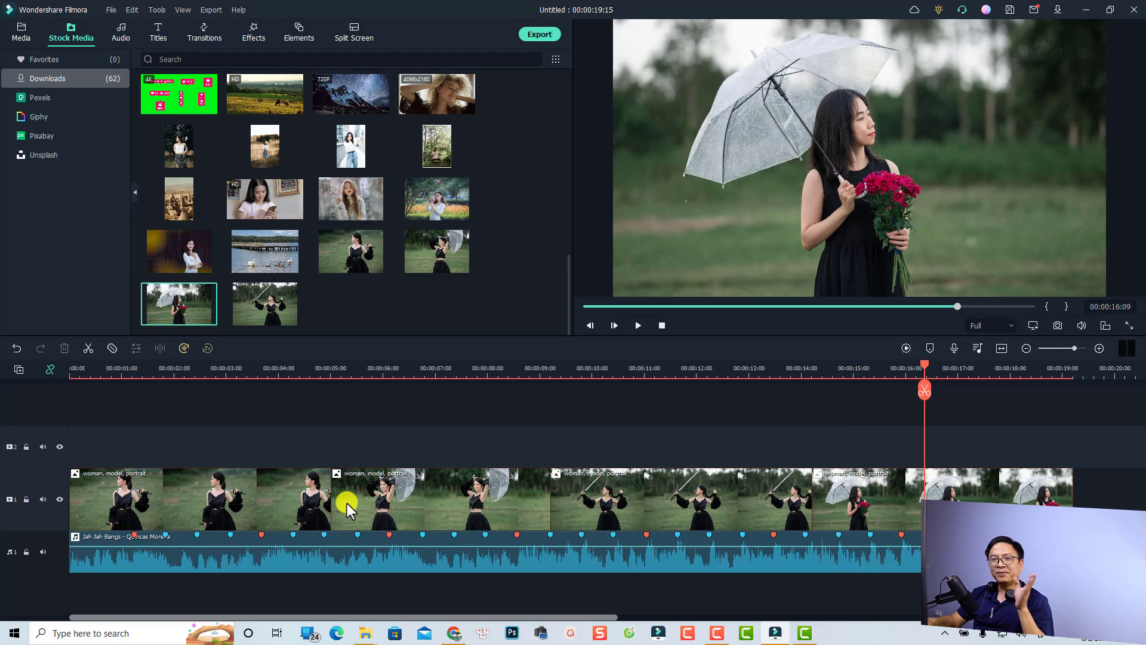
click(302, 377)
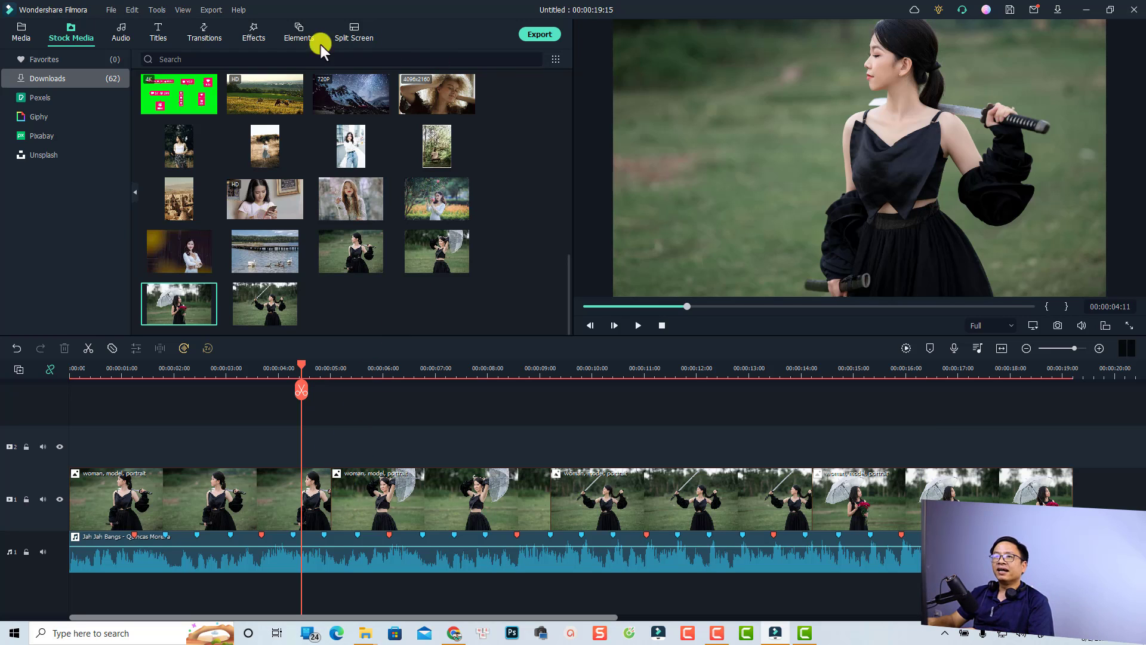
Add the Slideshow transition Turn between the first and second photos and check its duration and mode settings
click(205, 35)
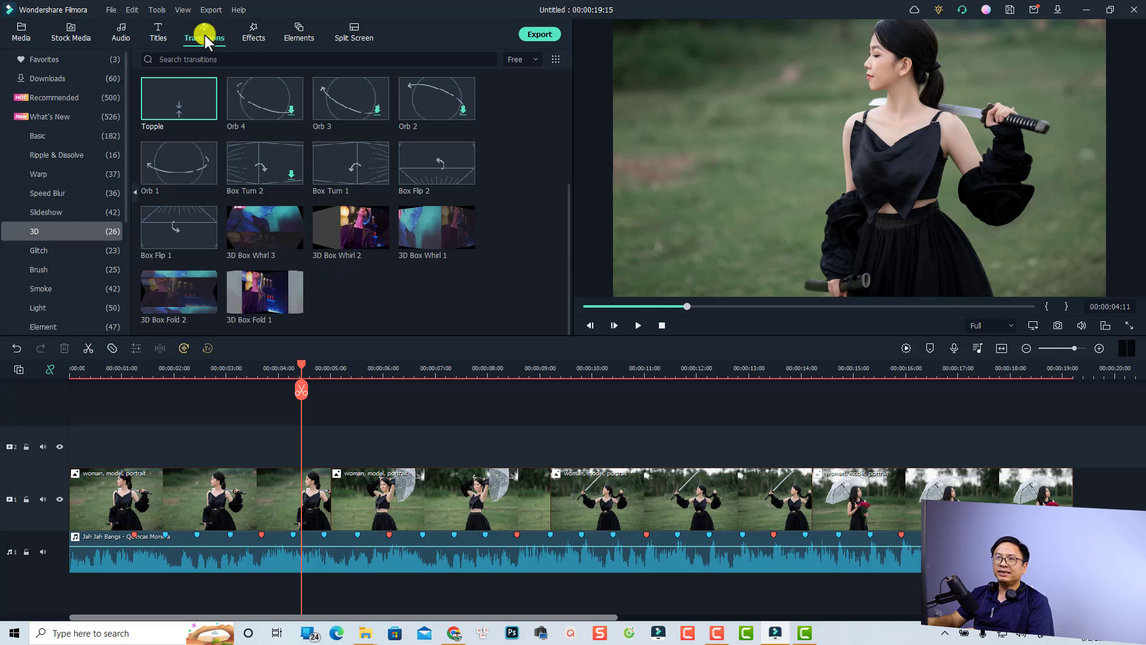
click(49, 213)
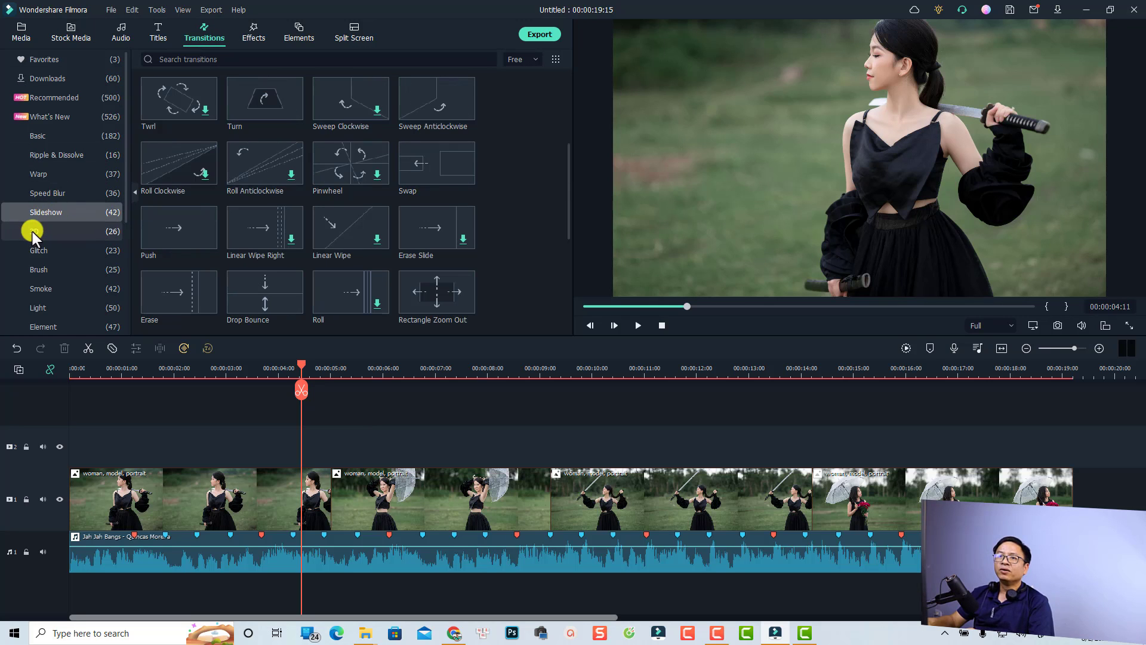
click(33, 231)
click(39, 215)
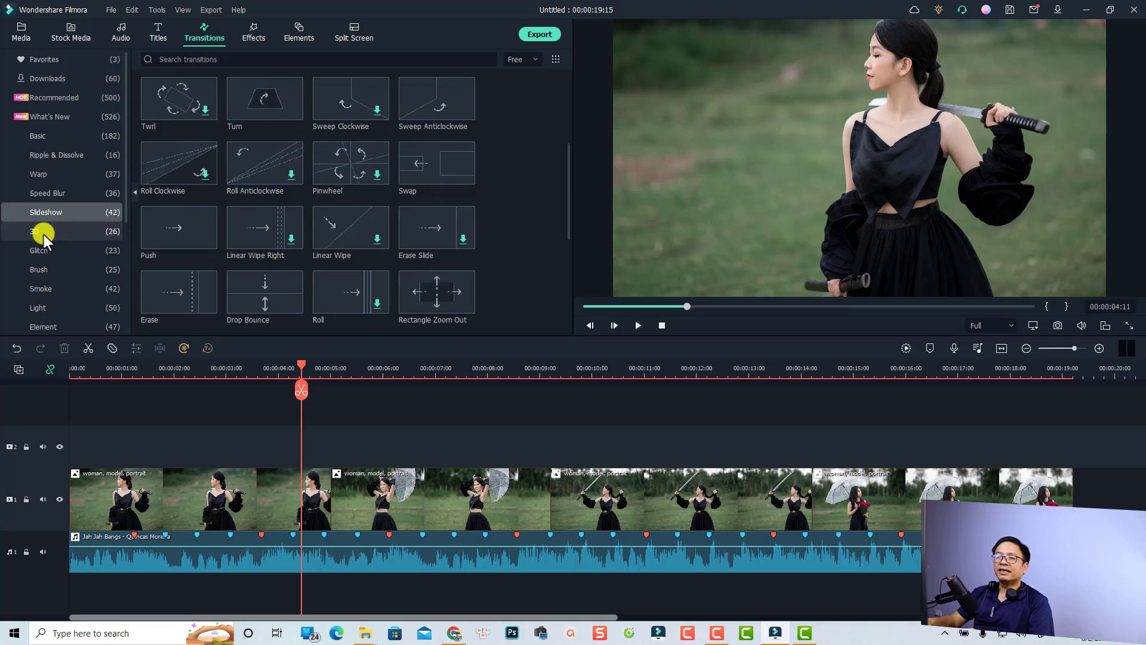
mouse_move(264, 105)
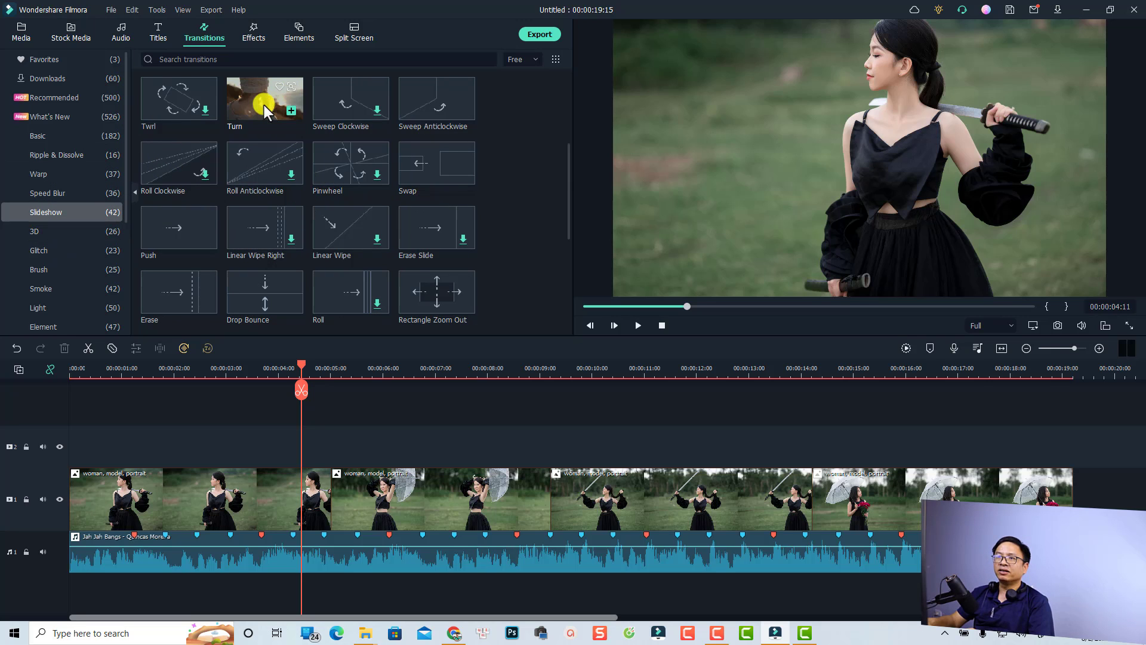
drag(261, 107, 313, 492)
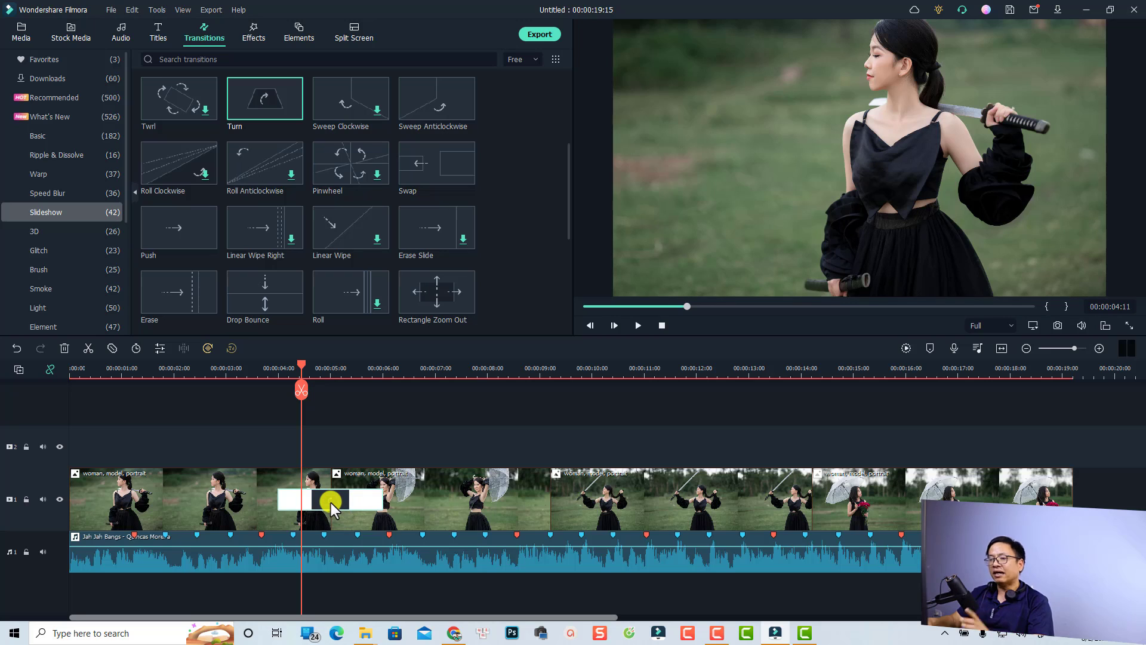
double_click(331, 502)
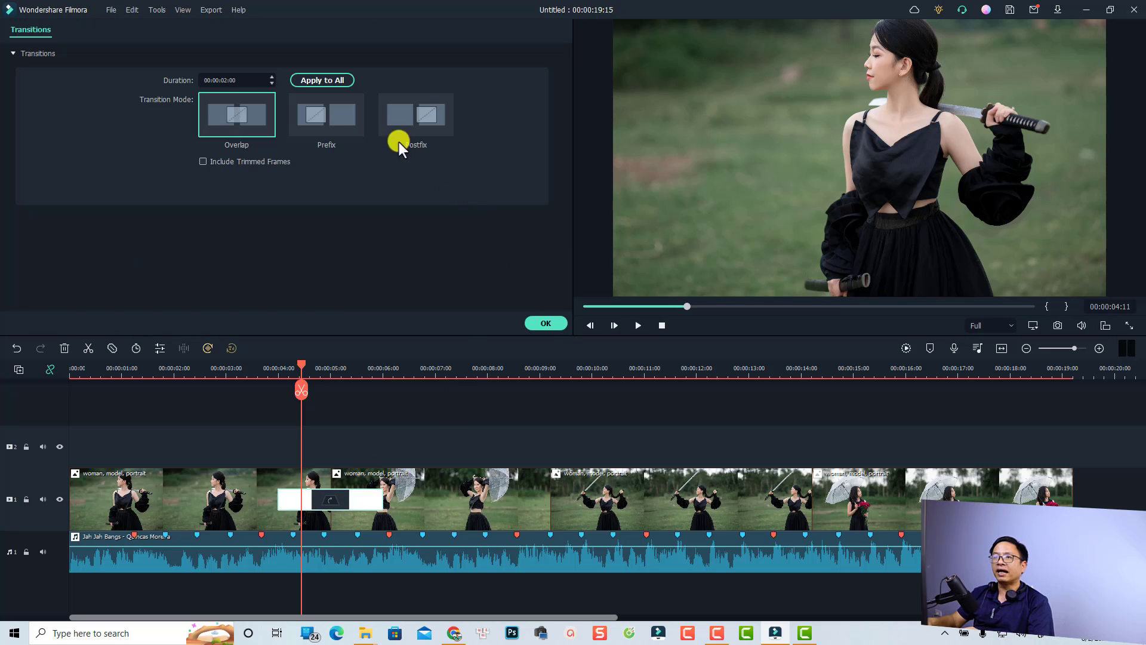
click(216, 80)
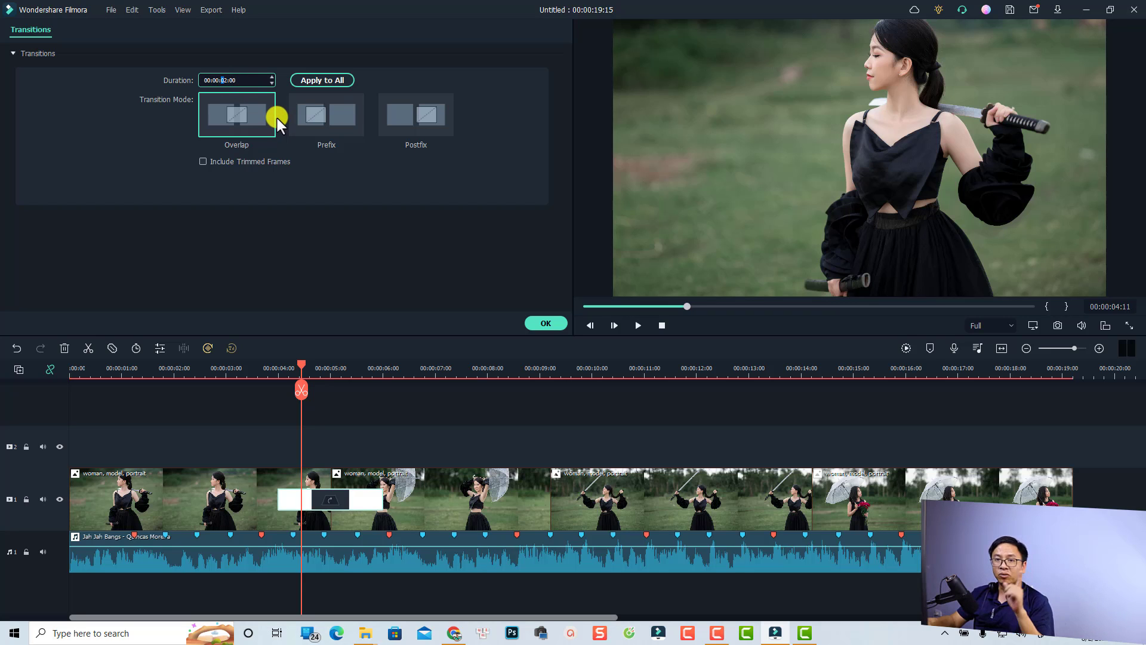
click(533, 324)
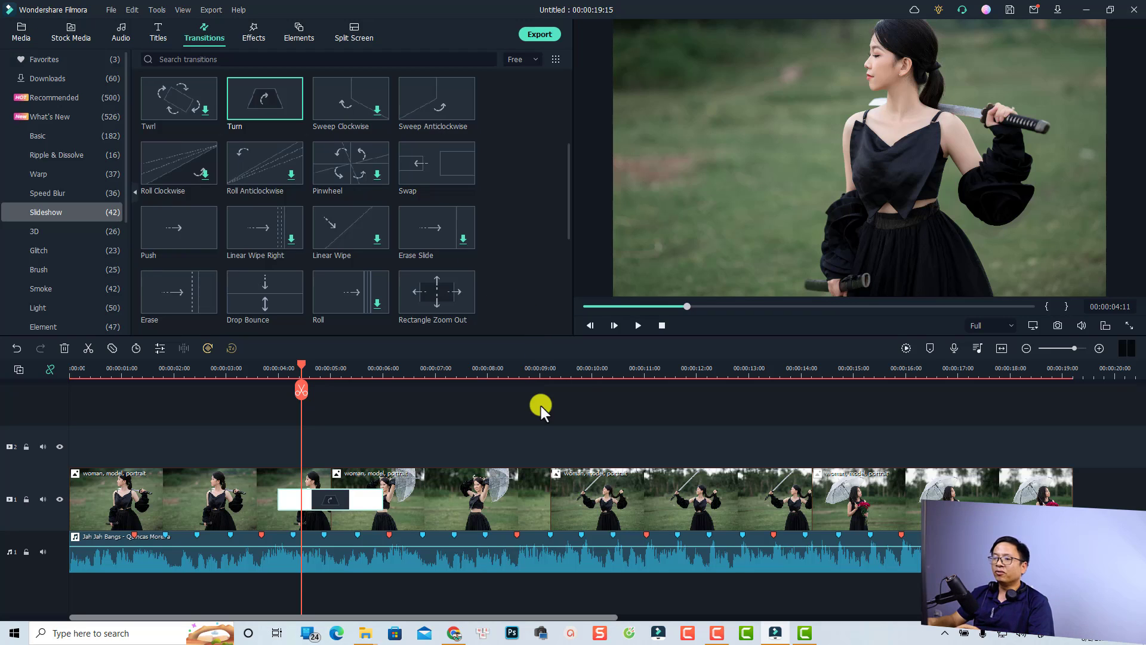
Add the 3D transition Topple between the second and third photos and at the start of the fourth, and play back the transitions
click(53, 228)
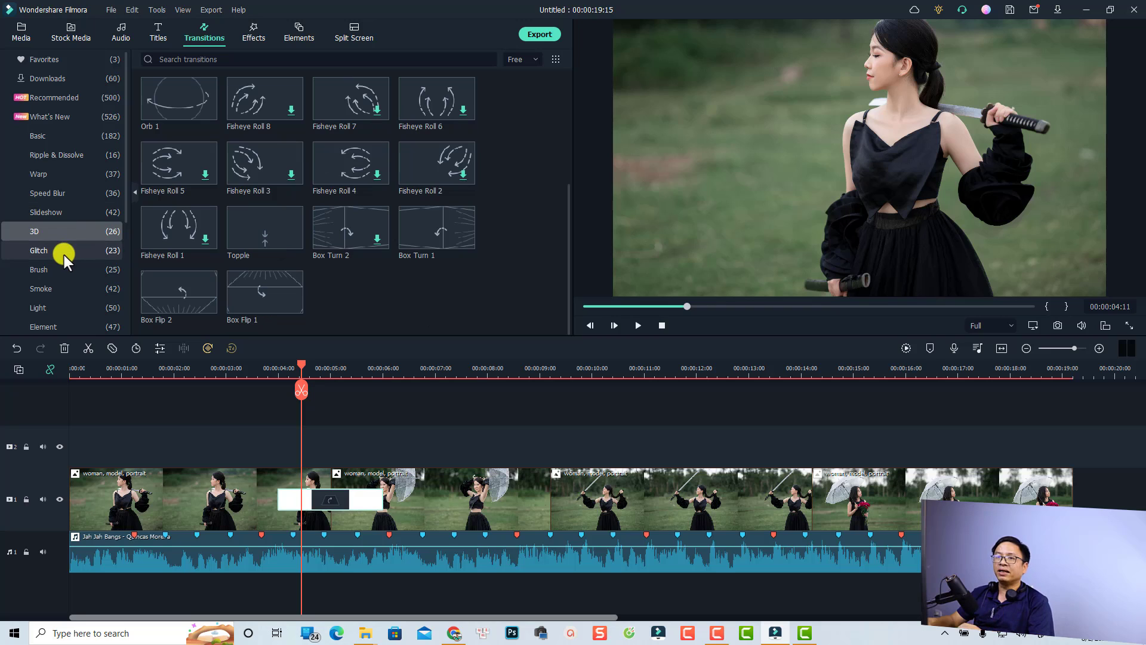
mouse_move(247, 256)
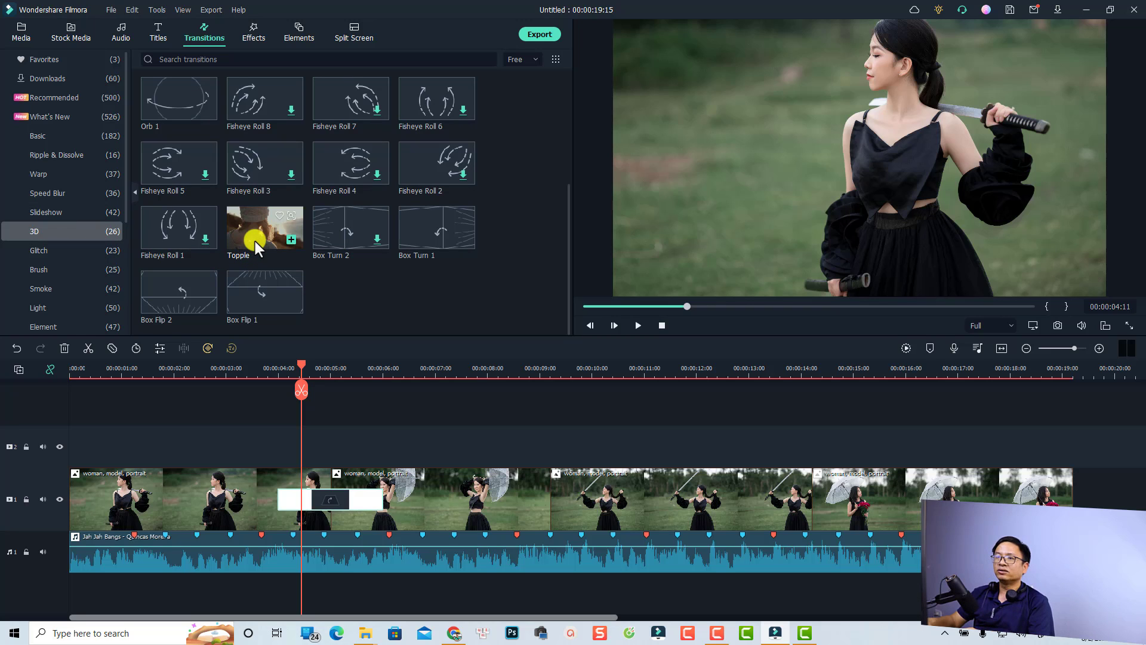
drag(255, 241, 546, 502)
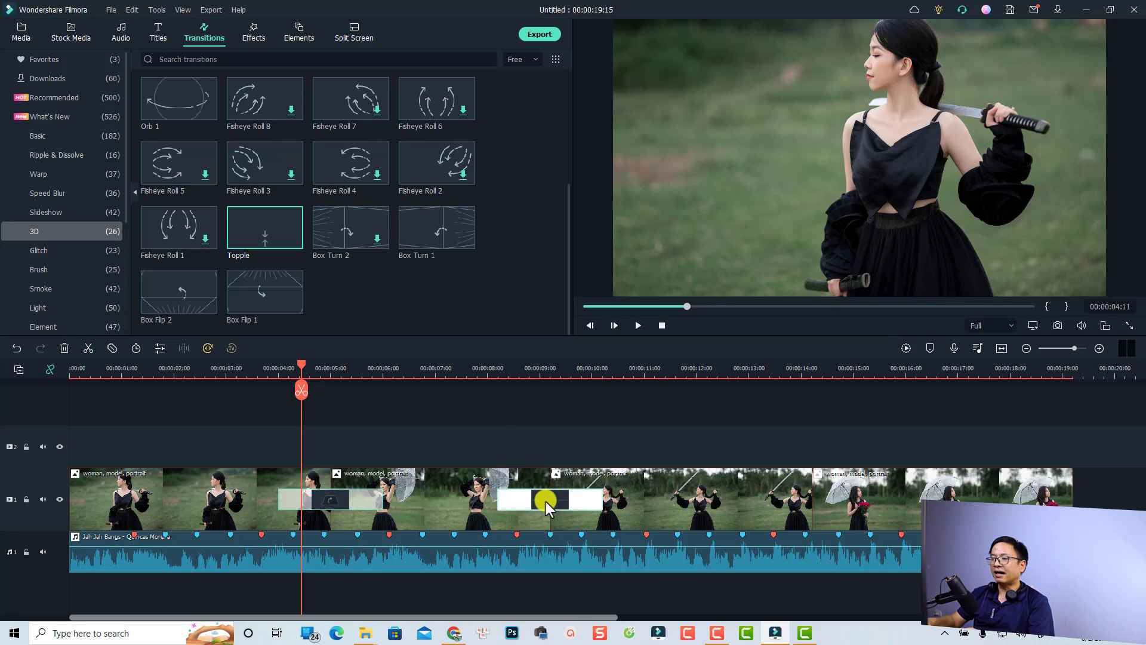
drag(269, 239, 813, 492)
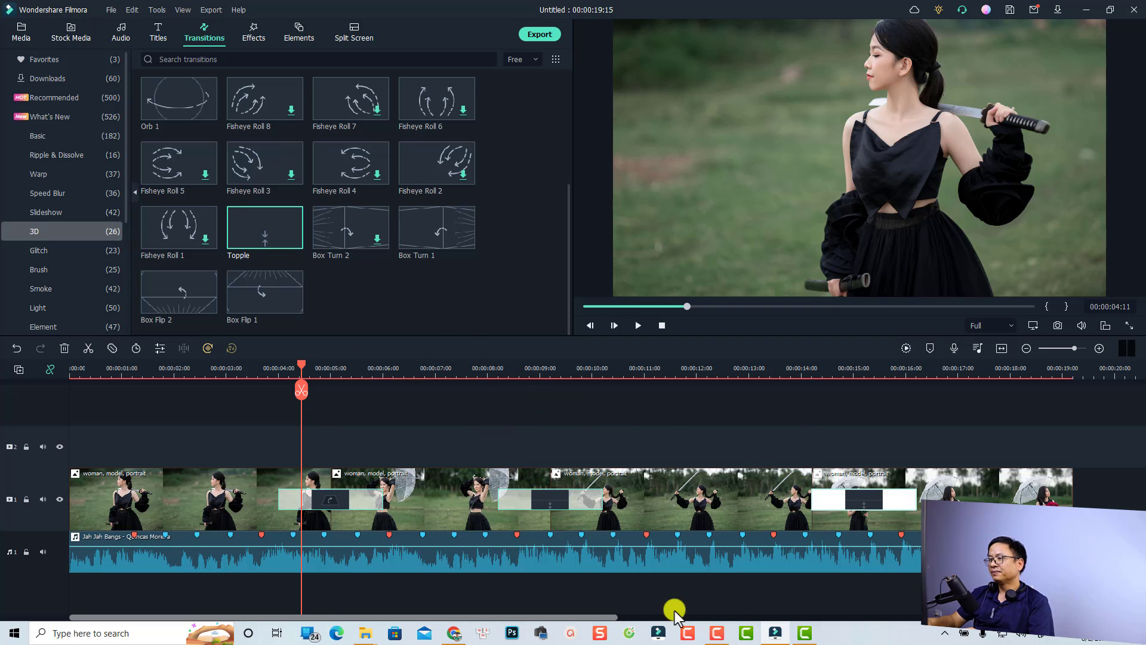
click(235, 374)
key(space)
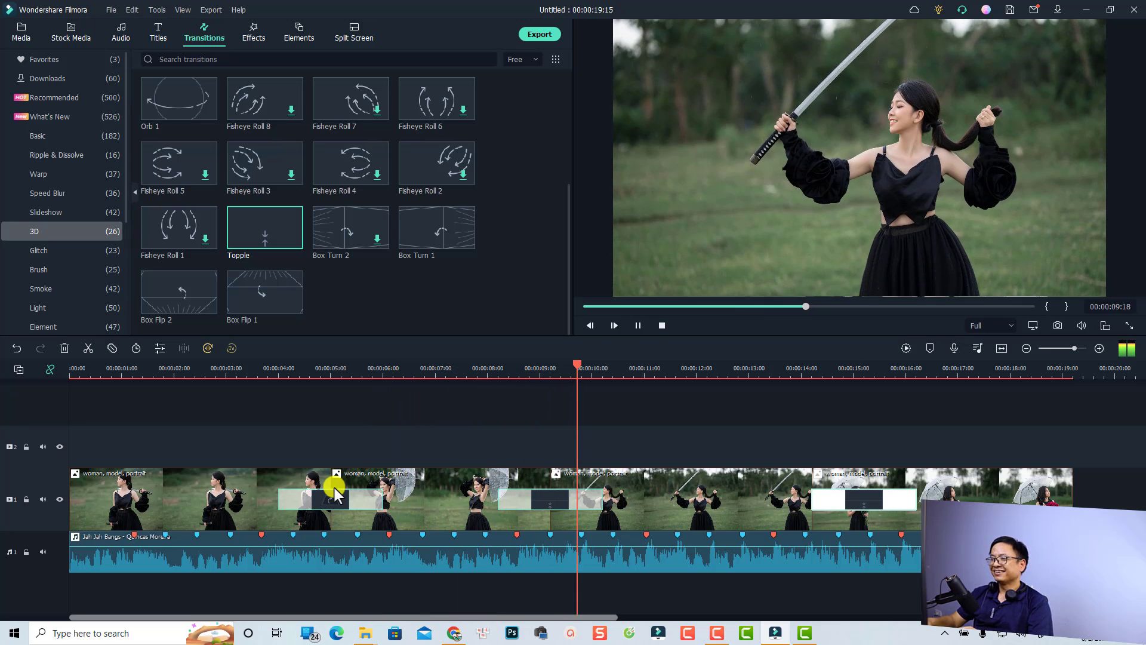
key(space)
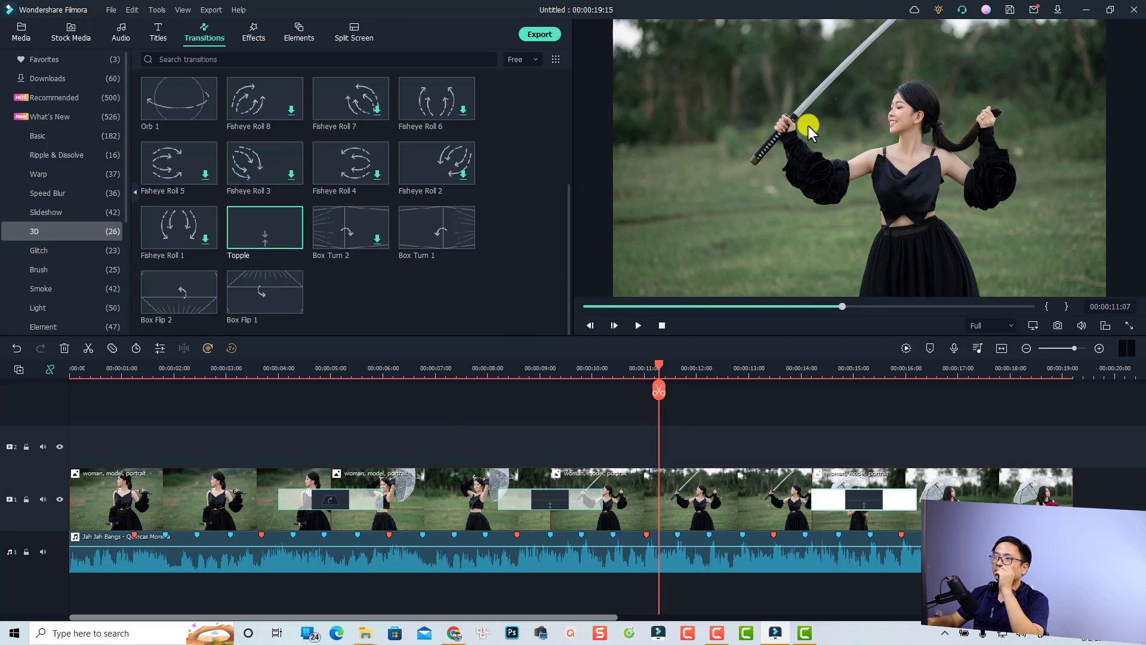
Search the effects for "bokeh blur" and place Bokeh Blur 2 at the start of video track 2
click(254, 32)
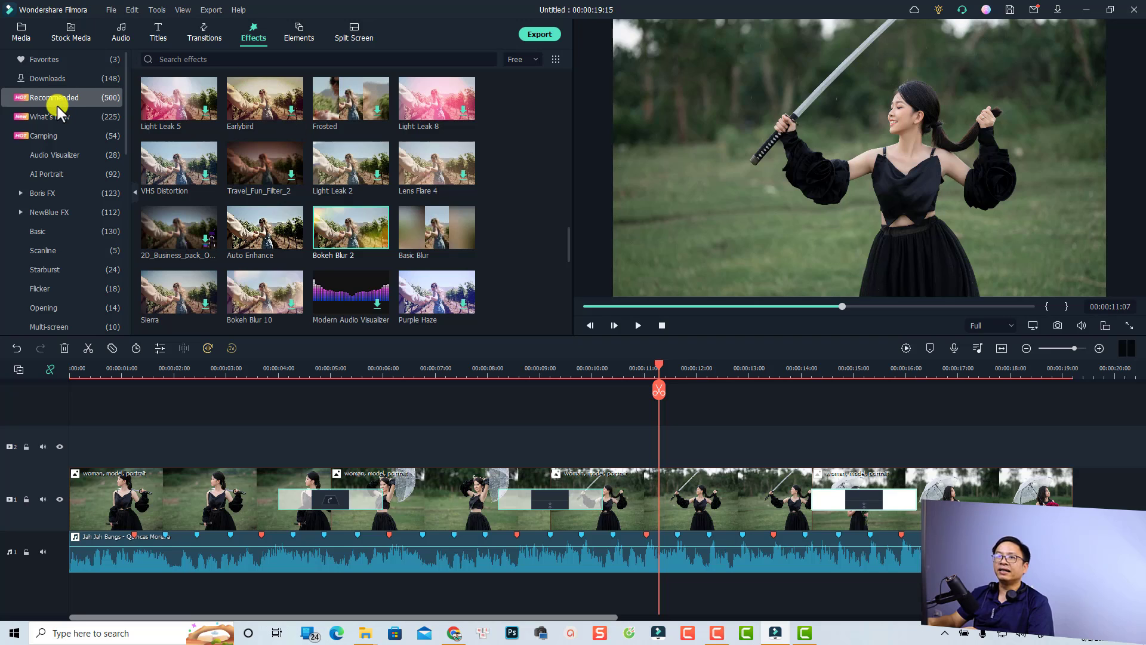
click(215, 59)
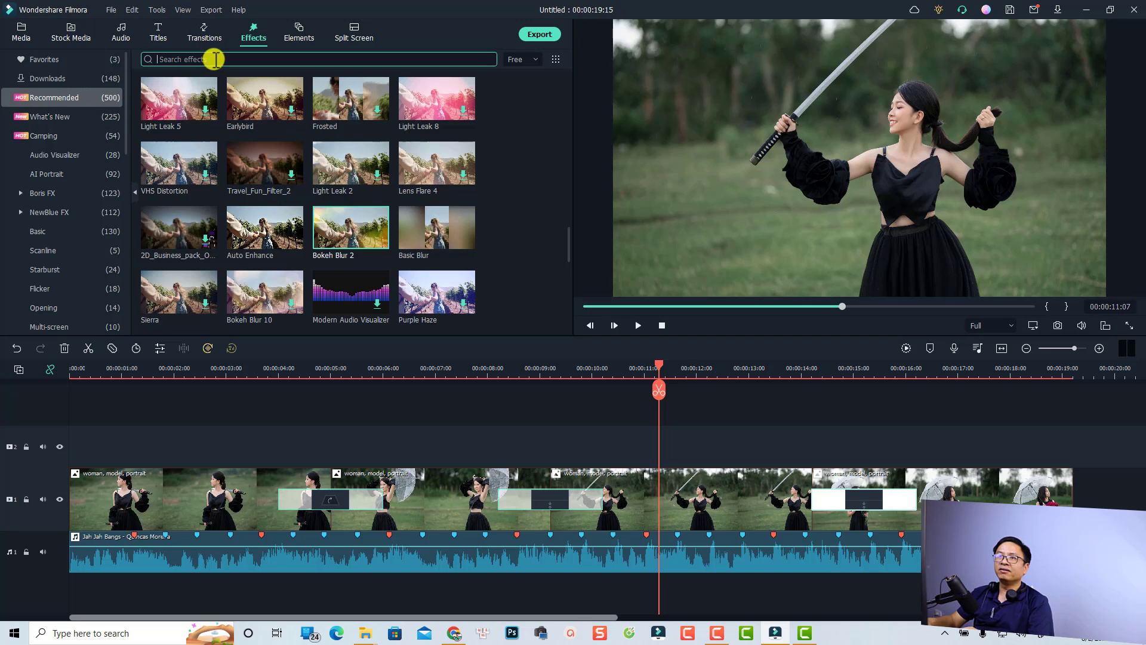
text(boke)
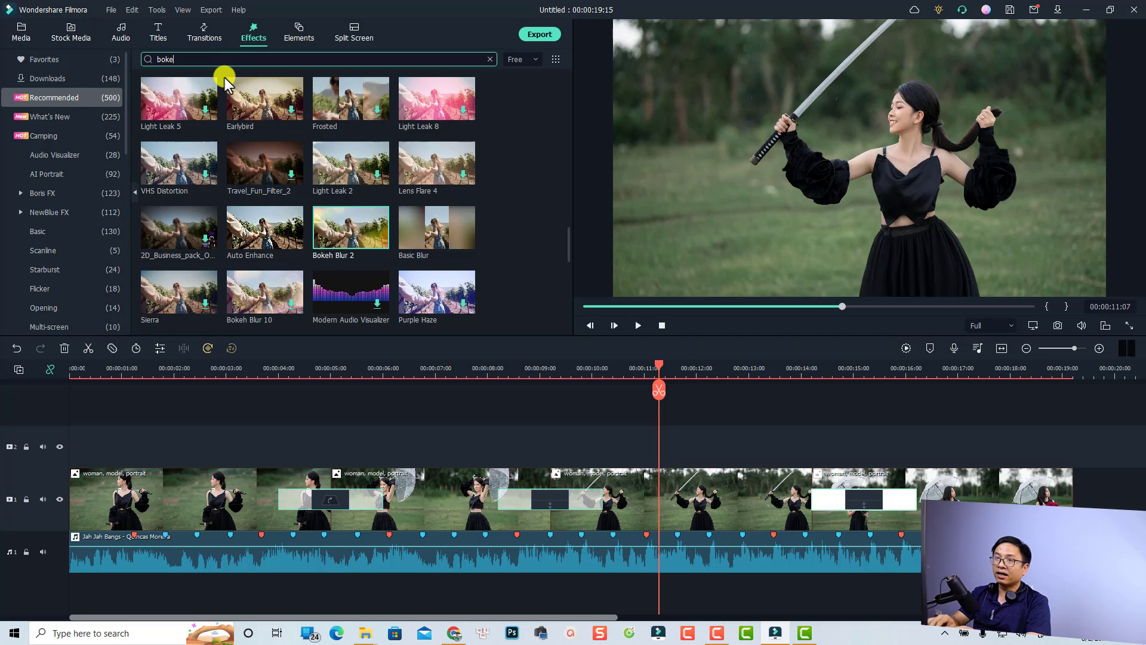
text(h blur)
key(Return)
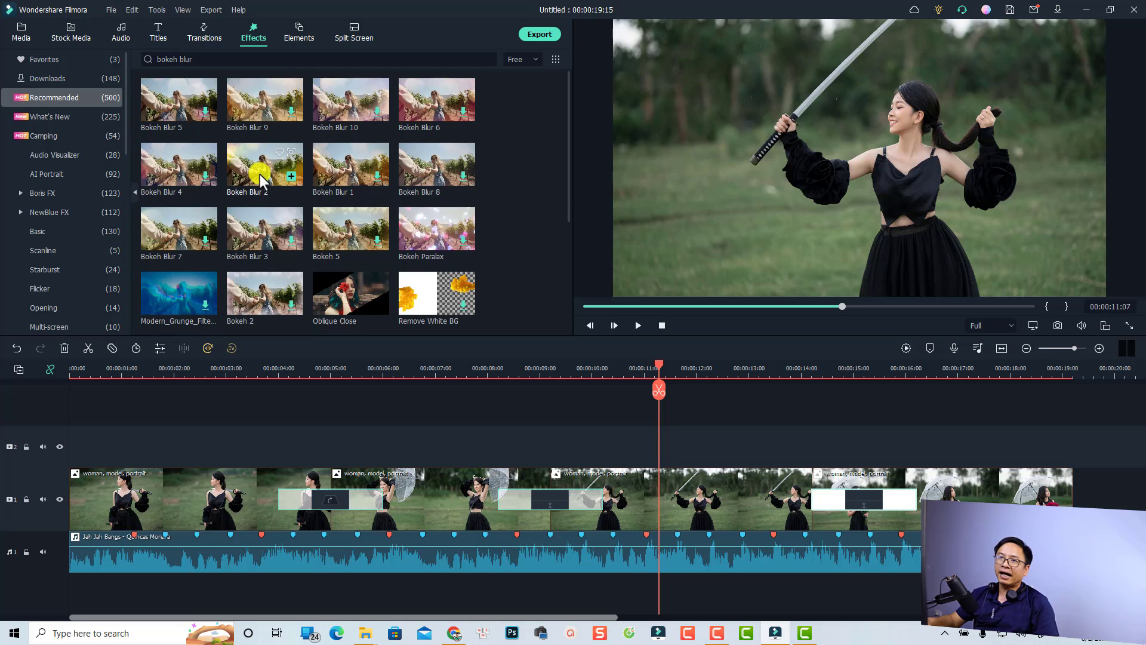
drag(259, 175, 57, 436)
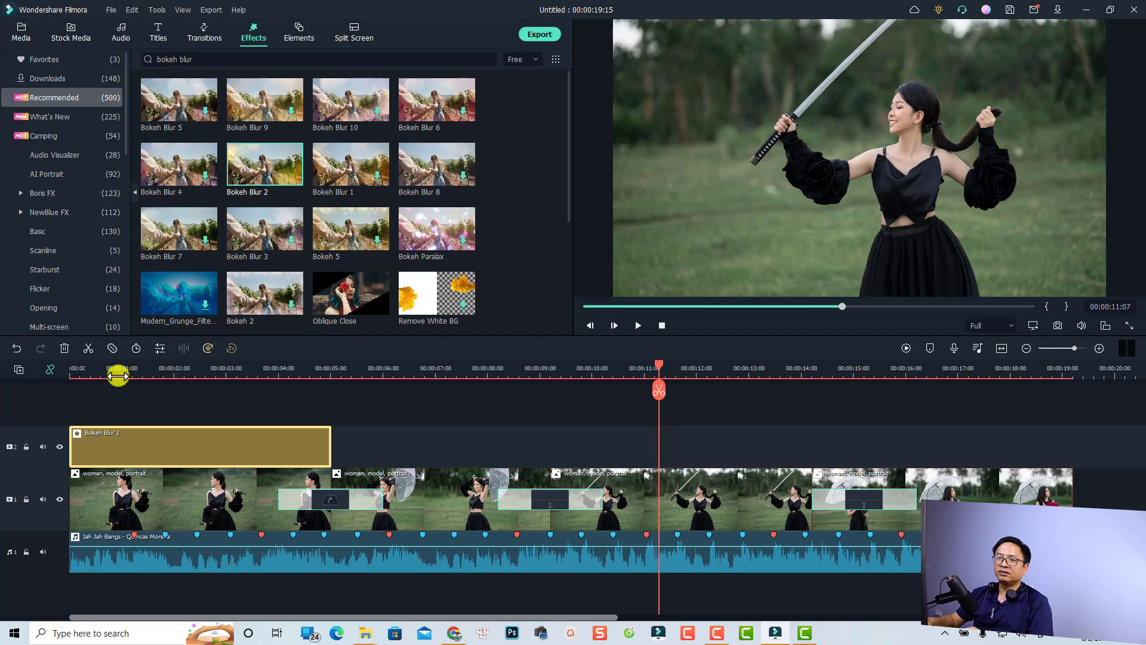
Extend the Bokeh Blur 2 effect to just past the end of the last photo and play the sequence to review it
click(117, 372)
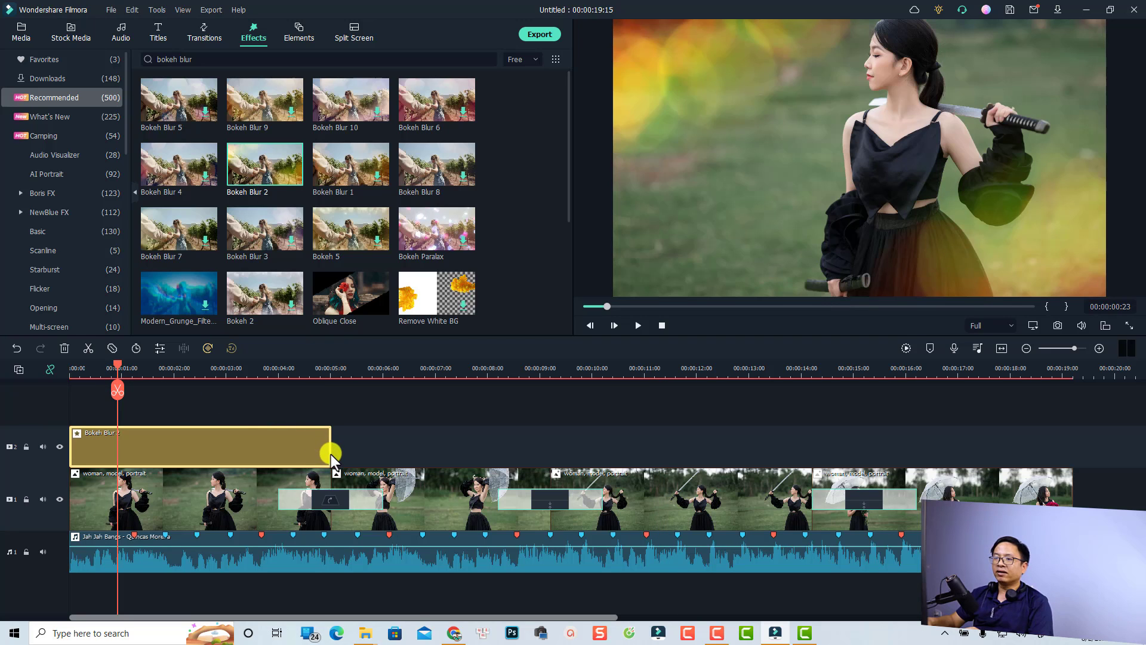
drag(331, 454, 1094, 453)
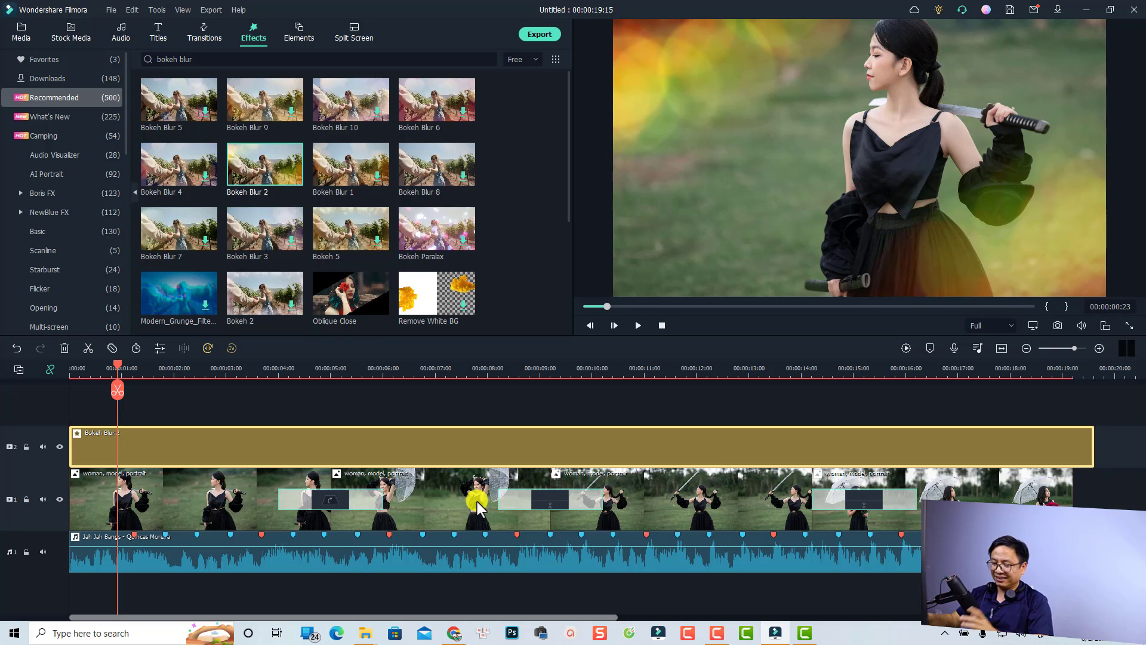
key(space)
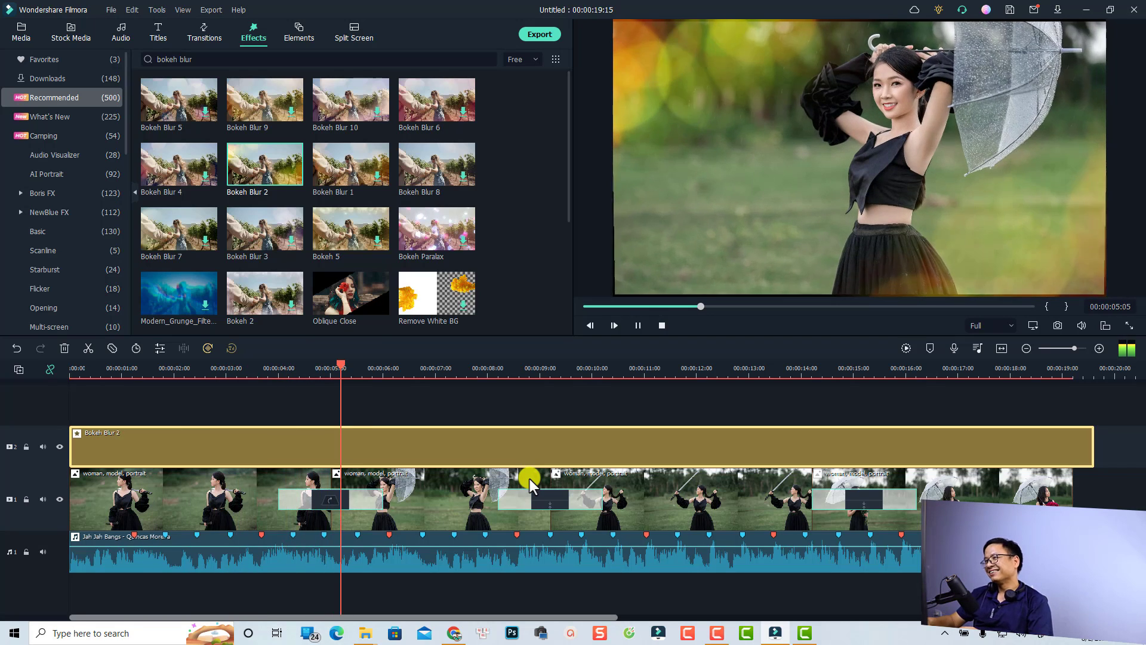
key(space)
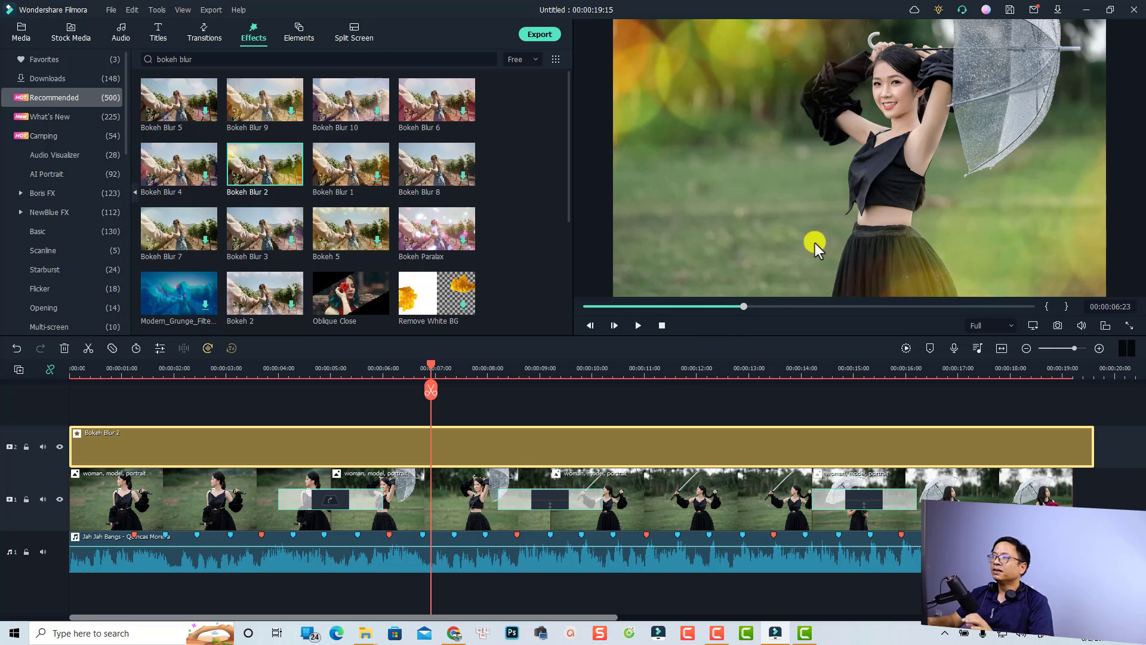
click(986, 11)
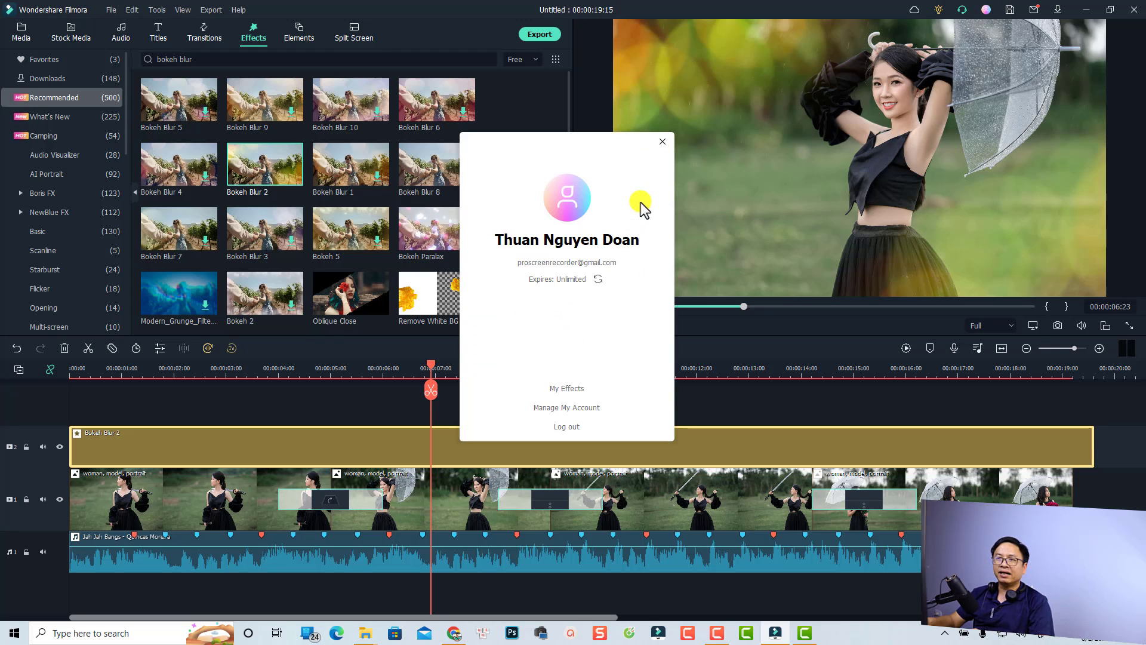
click(663, 142)
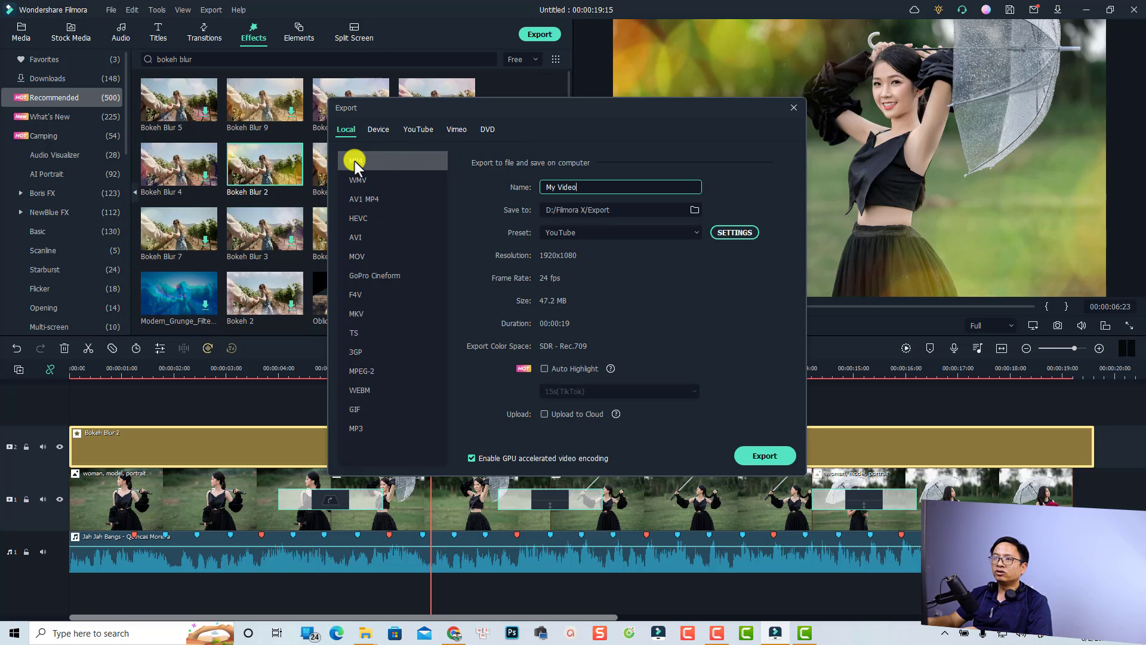
Set up a local MP4 export named "video tu anh" with a video bit rate of 20000 kbps
drag(582, 188, 537, 187)
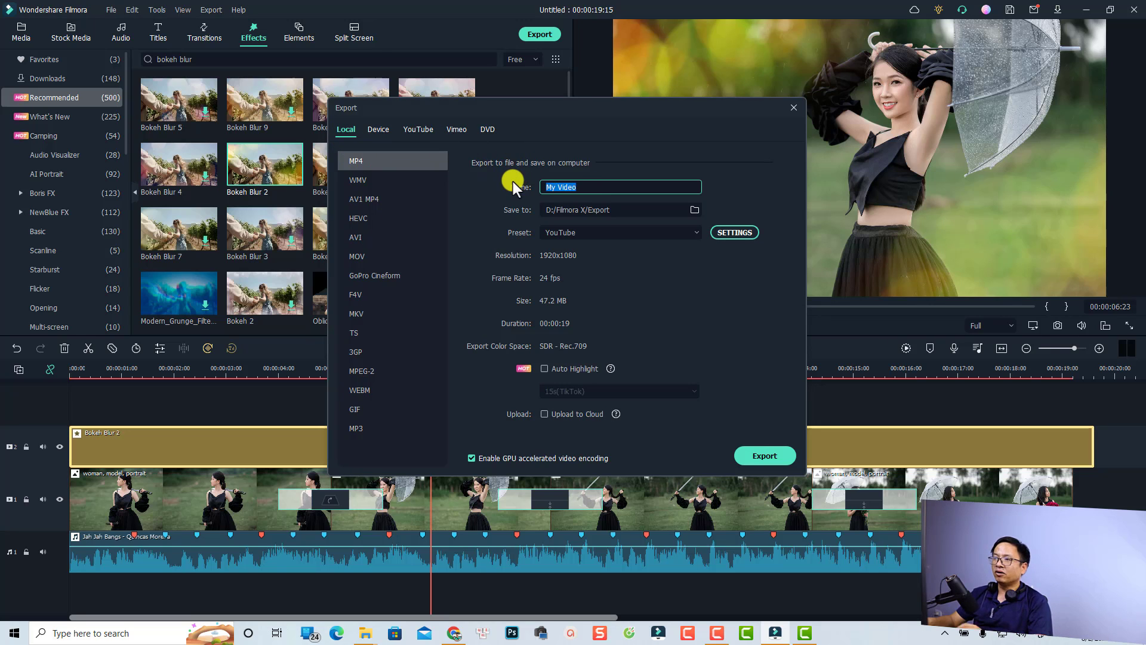
text(video tu anh)
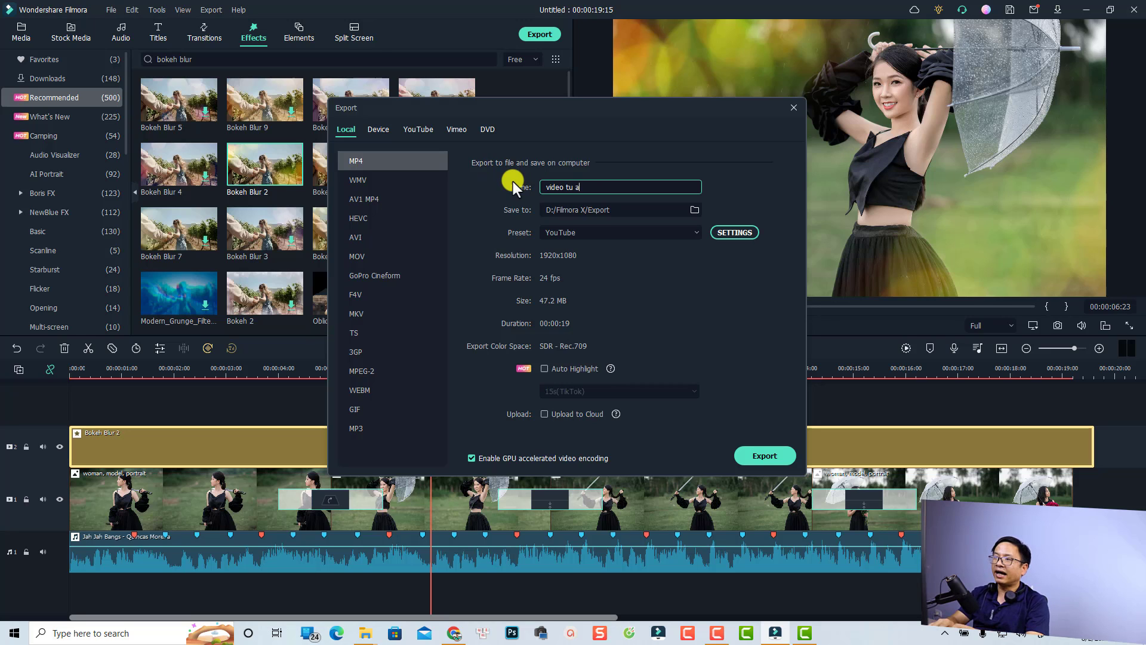
click(733, 235)
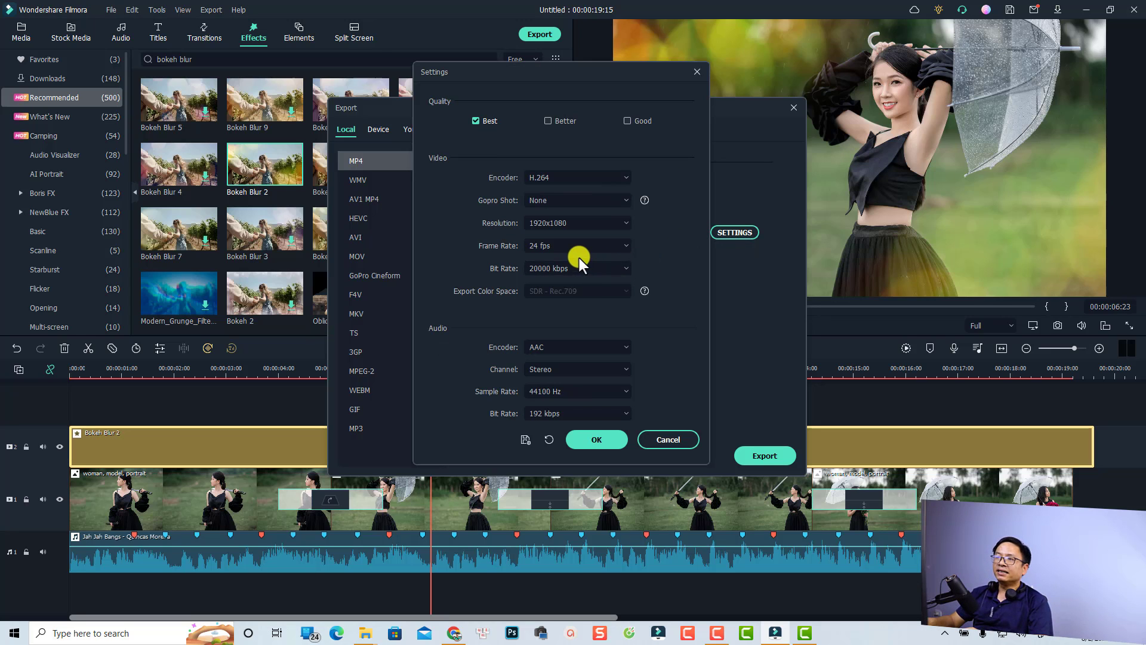
click(566, 266)
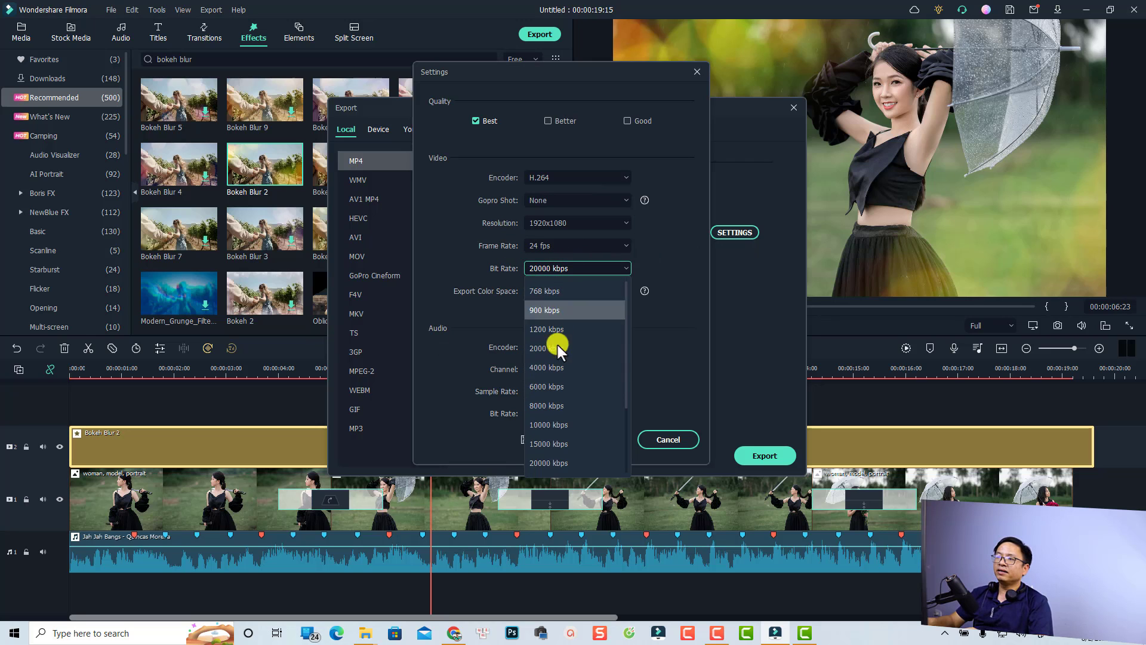
click(552, 462)
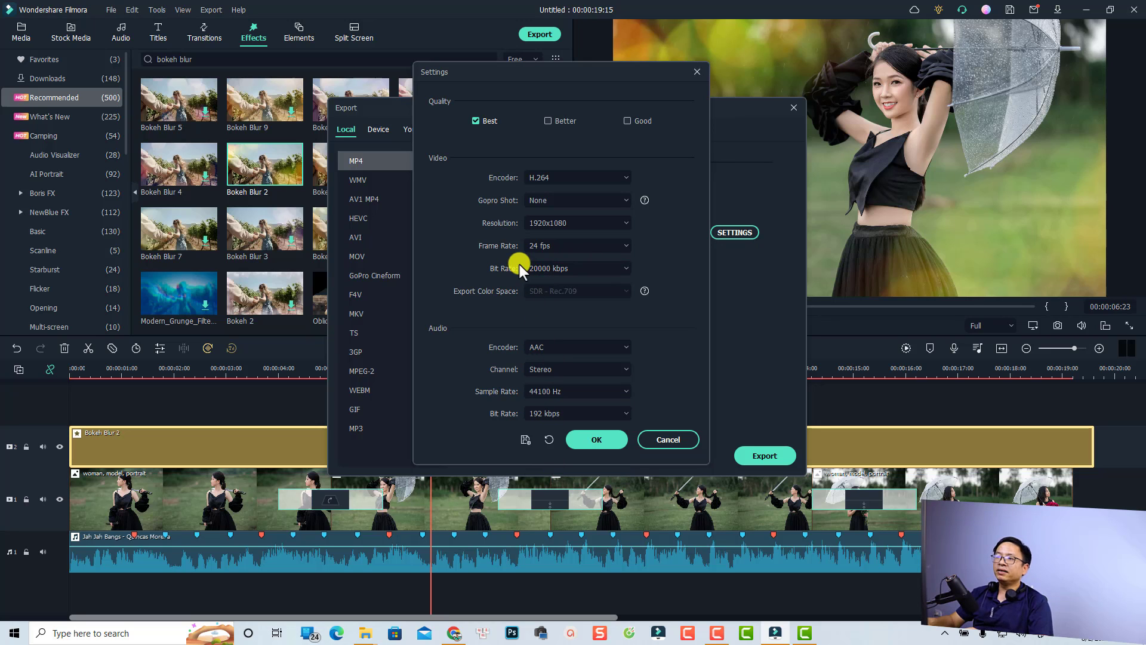
click(608, 441)
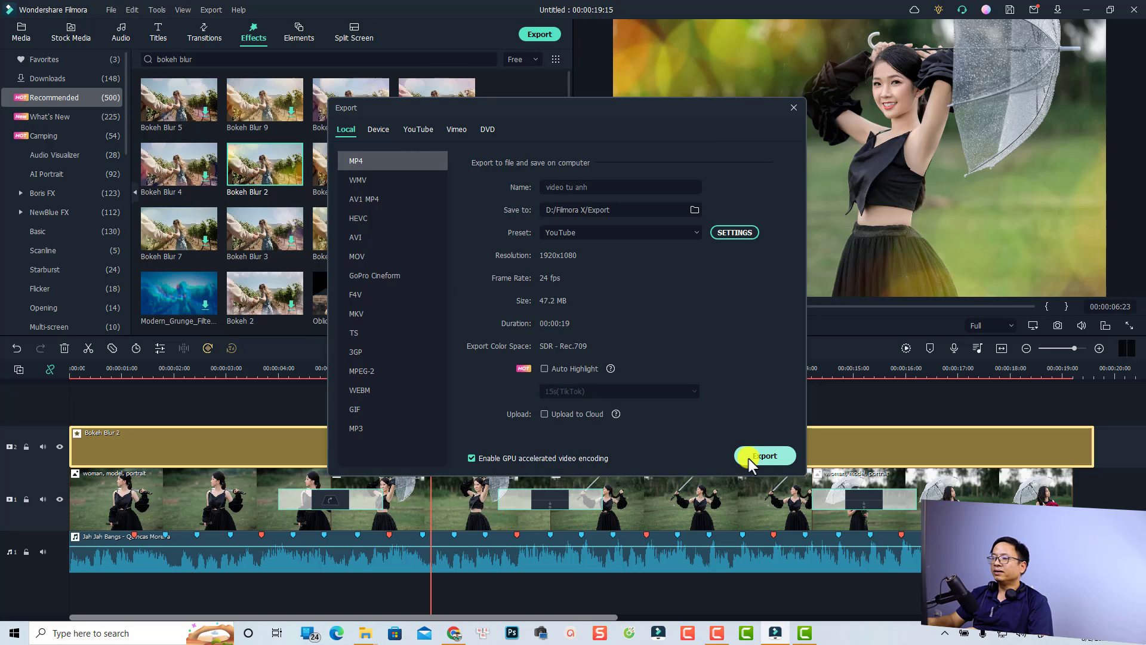